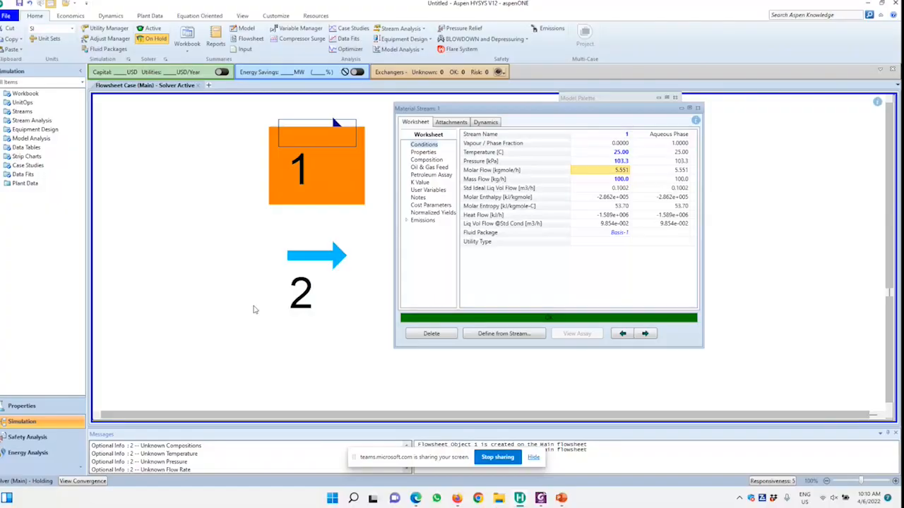
# Delete material stream 2 from the flowsheet and move stream 1 to the flowsheet's left side
pyautogui.moveTo(468, 115); pyautogui.dragTo(648, 118)
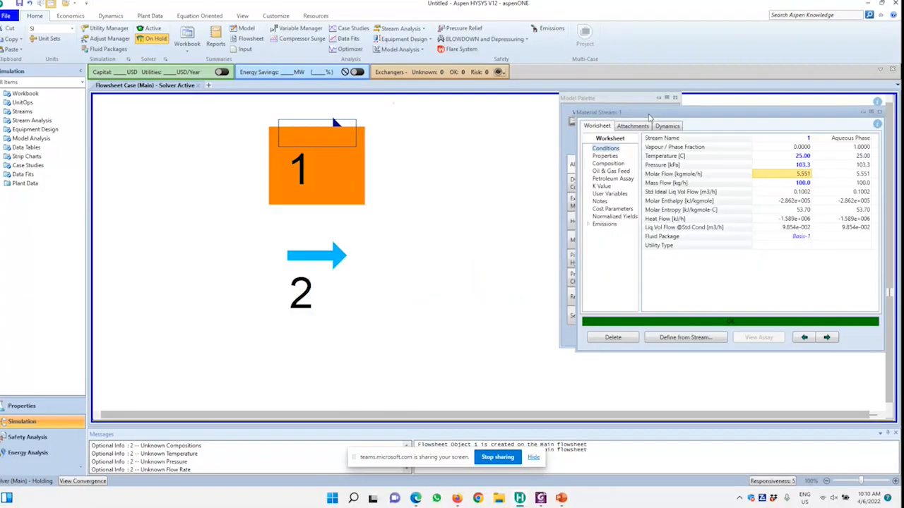
pyautogui.click(405, 187)
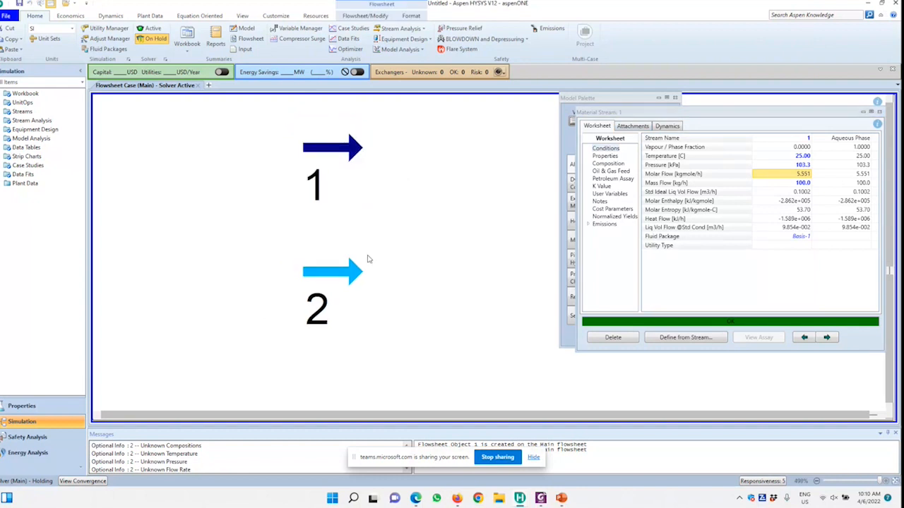
pyautogui.press('Delete')
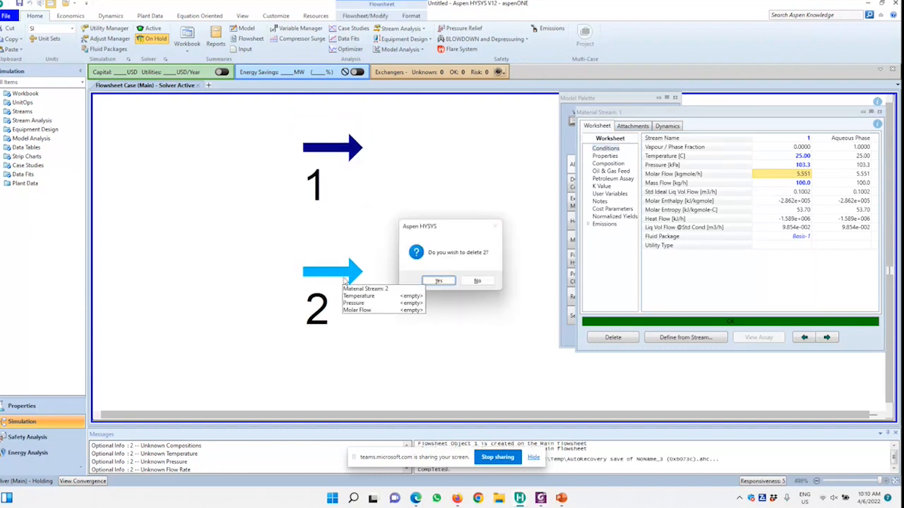
pyautogui.press('Return')
pyautogui.moveTo(608, 113); pyautogui.dragTo(645, 88)
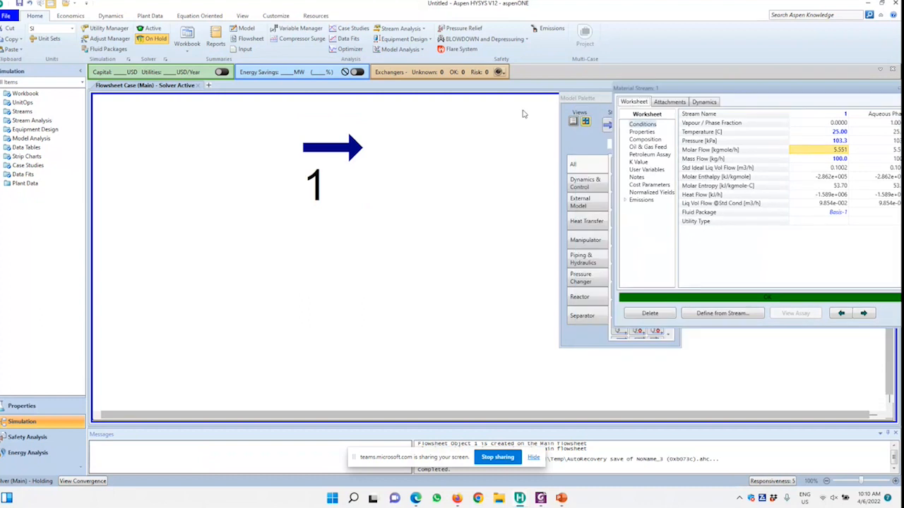
pyautogui.moveTo(328, 146); pyautogui.dragTo(178, 213)
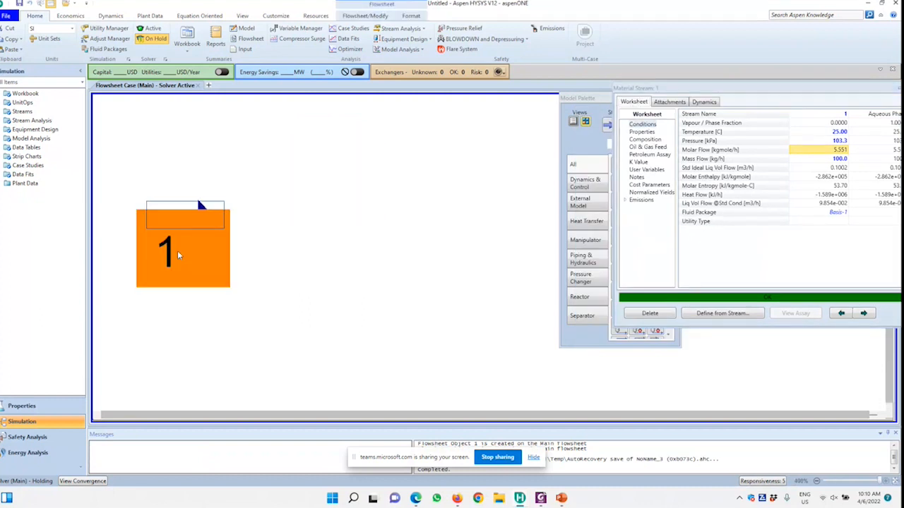
# Rename material stream 1 as Utility Water
pyautogui.moveTo(746, 89); pyautogui.dragTo(518, 176)
pyautogui.click(604, 204)
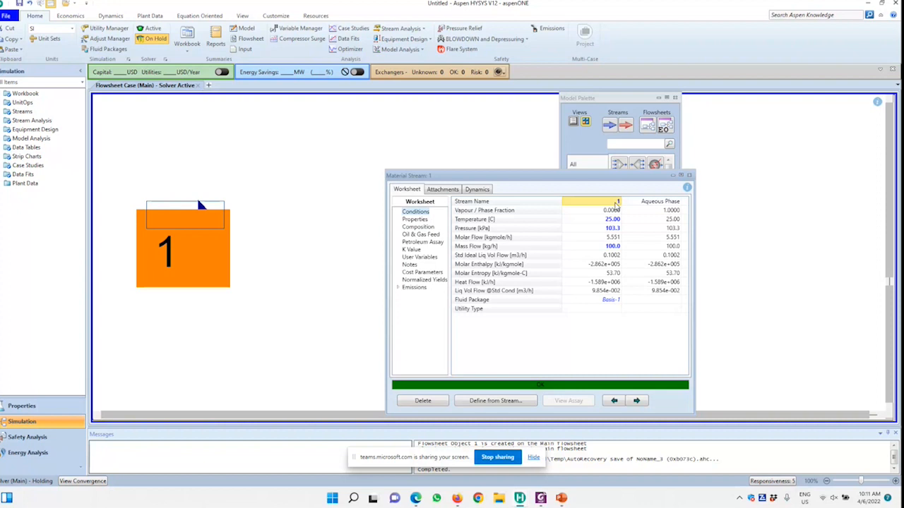
pyautogui.press('BackSpace')
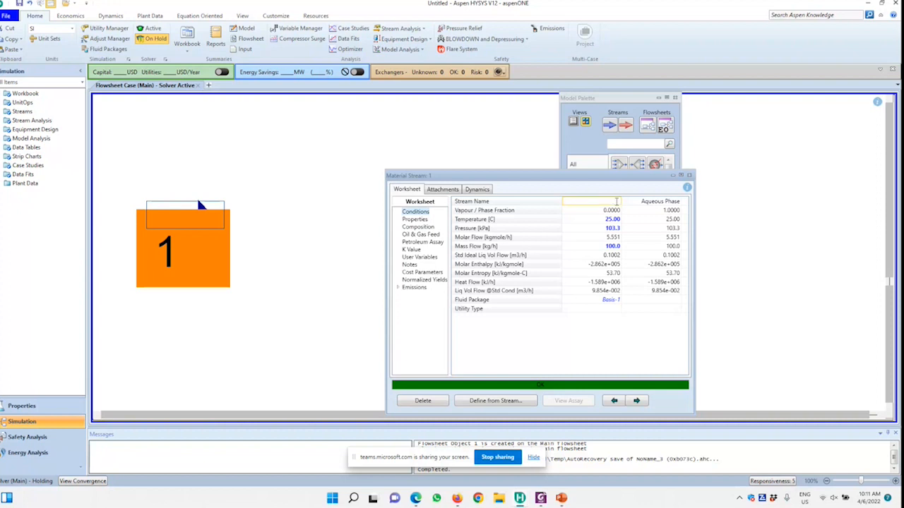
pyautogui.write('Utility Wat')
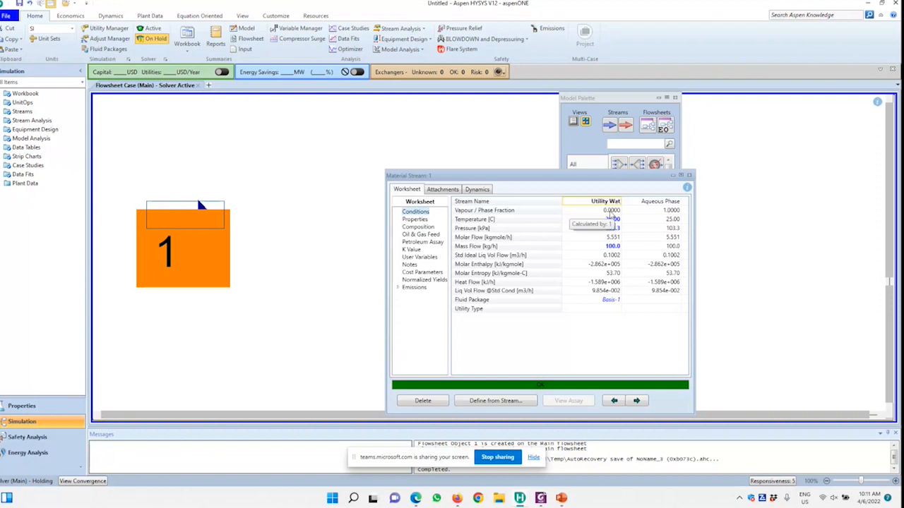
pyautogui.write('er')
pyautogui.press('Return')
# Move the model palette clear of the drawing area and close the Utility Water stream's property window
pyautogui.moveTo(586, 181); pyautogui.dragTo(760, 111)
pyautogui.moveTo(595, 97); pyautogui.dragTo(645, 95)
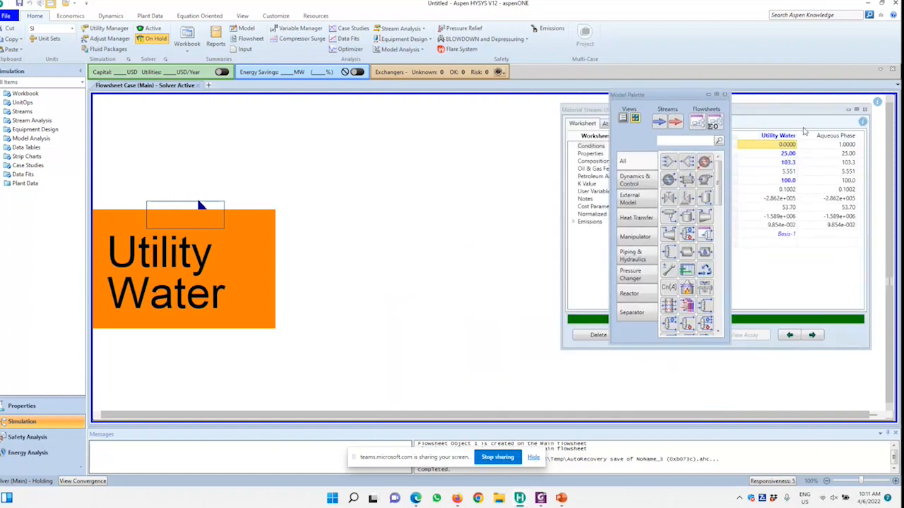
pyautogui.moveTo(783, 113); pyautogui.dragTo(804, 103)
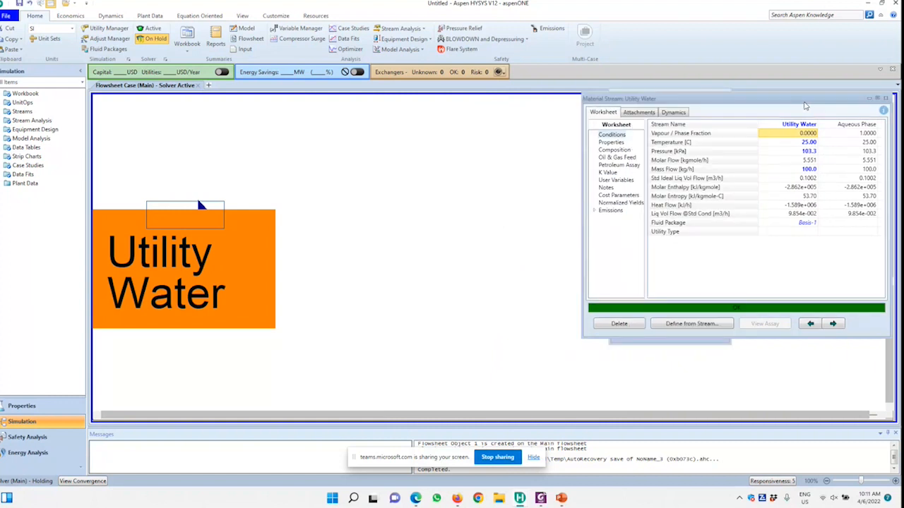
pyautogui.click(454, 199)
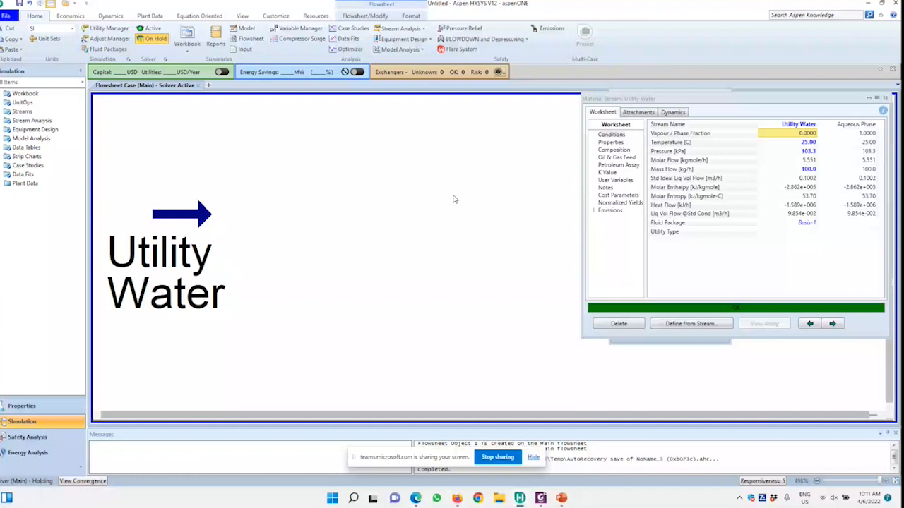
pyautogui.moveTo(228, 217)
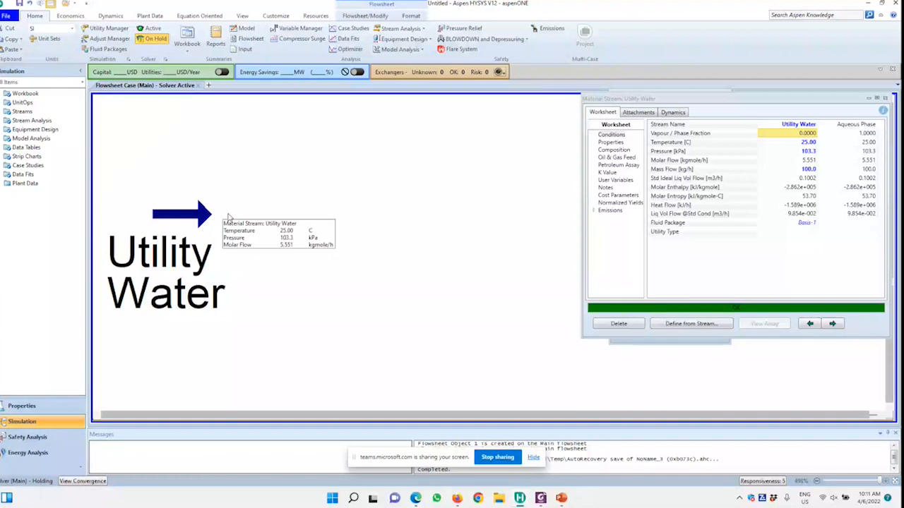
pyautogui.click(228, 217)
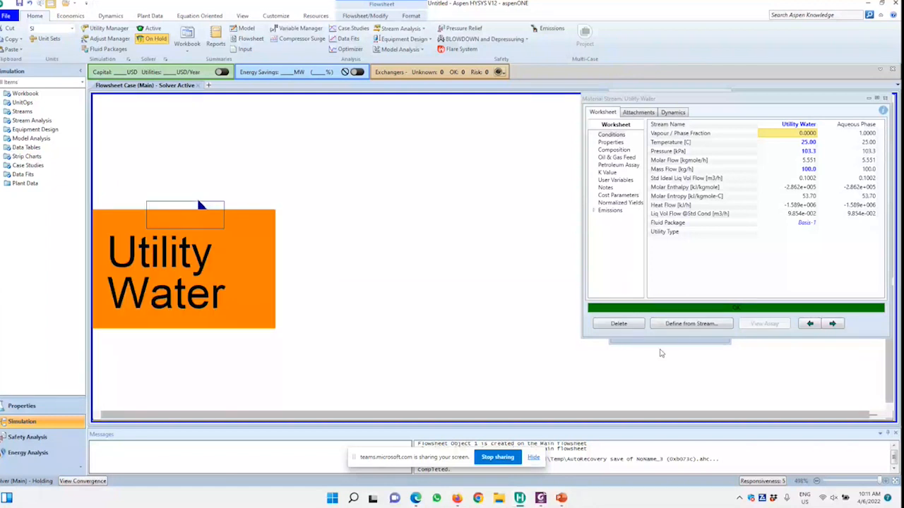
pyautogui.click(884, 98)
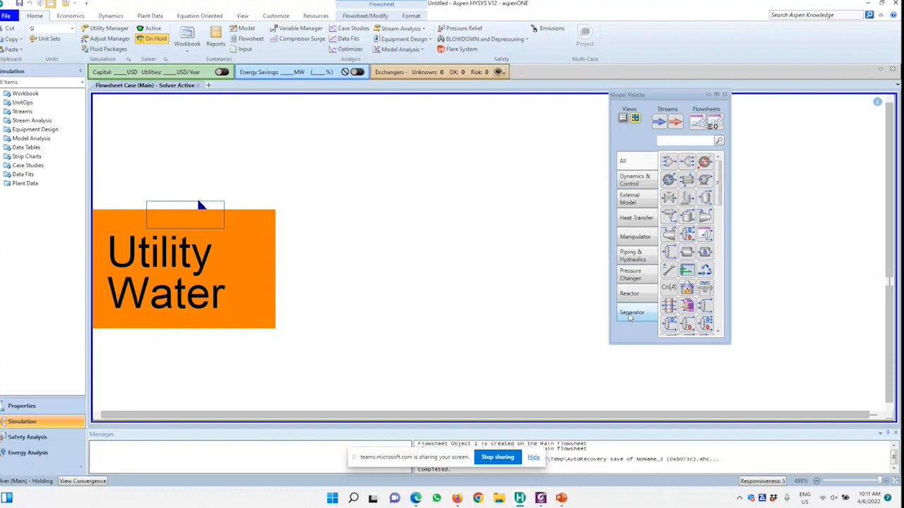
# Add a pump from the pressure changer models to the flowsheet, just right of the Utility Water stream
pyautogui.click(630, 274)
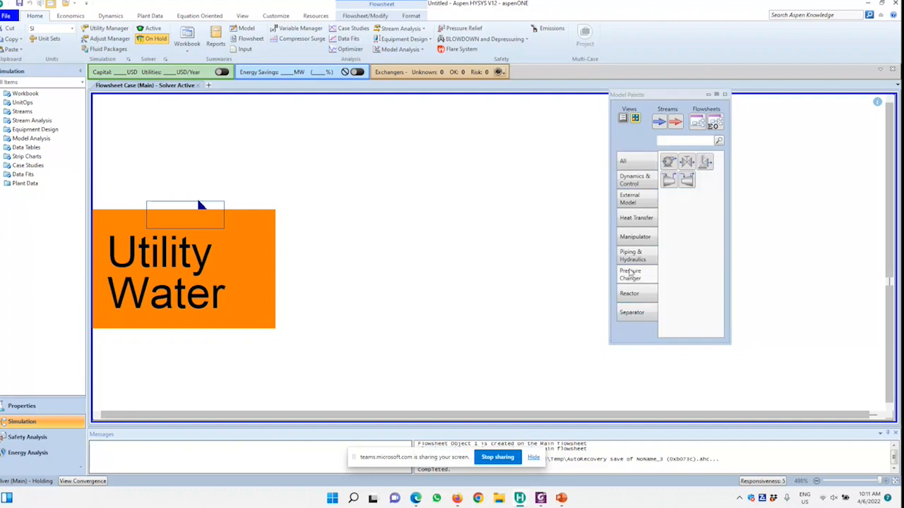
pyautogui.click(669, 163)
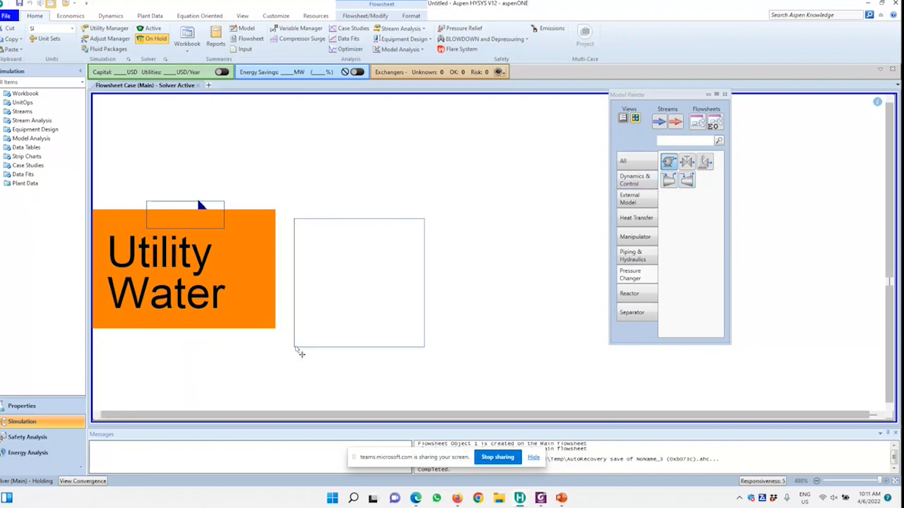
pyautogui.click(288, 297)
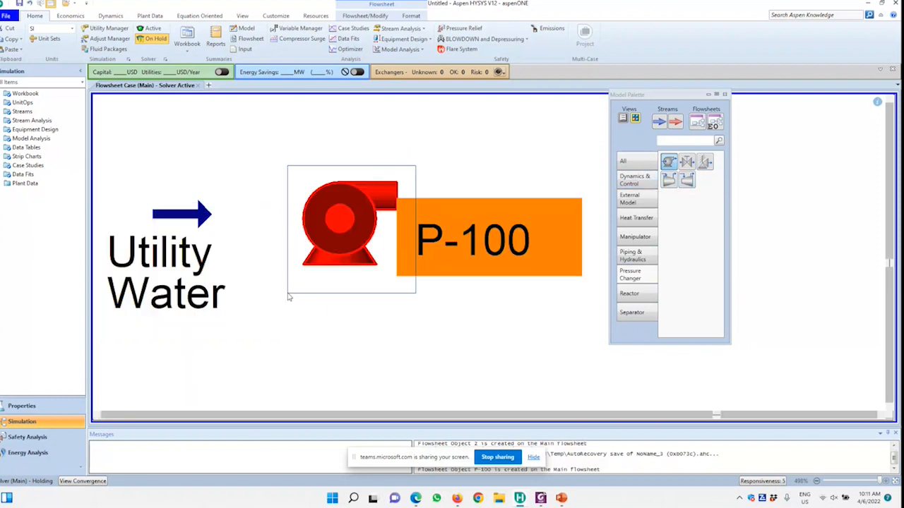
pyautogui.click(297, 341)
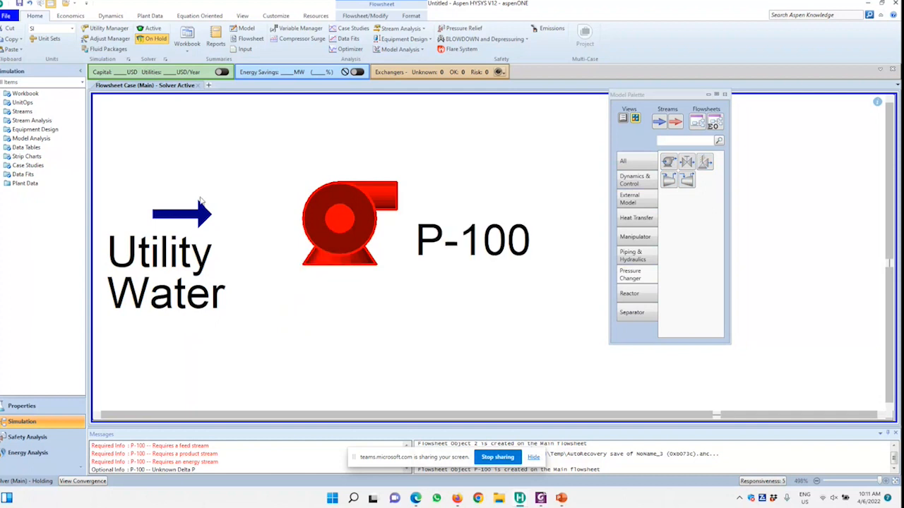
pyautogui.click(361, 216)
pyautogui.click(321, 327)
pyautogui.click(345, 267)
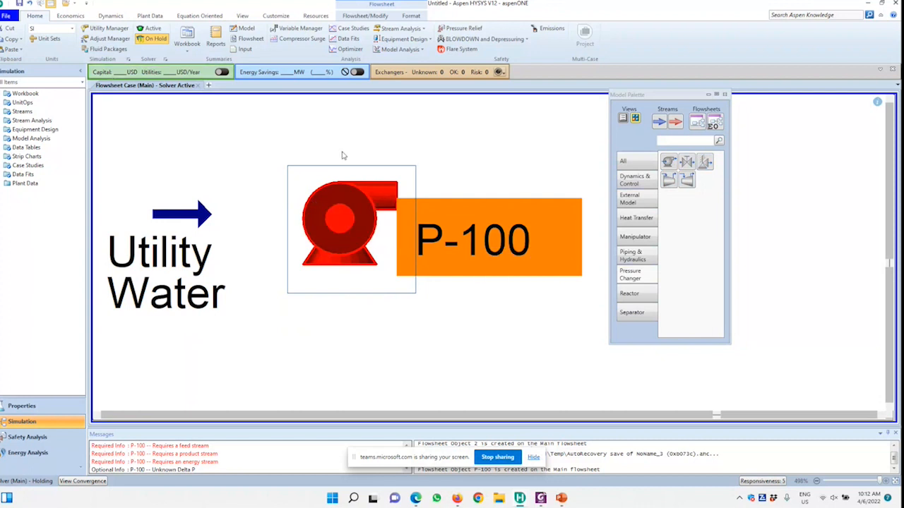
# Attach the Utility Water stream to the pump's inlet
pyautogui.click(360, 16)
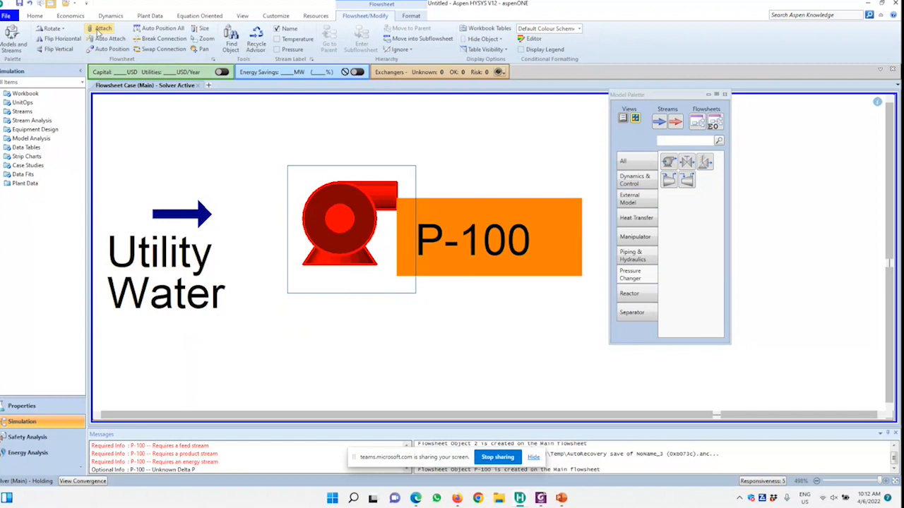
pyautogui.click(99, 30)
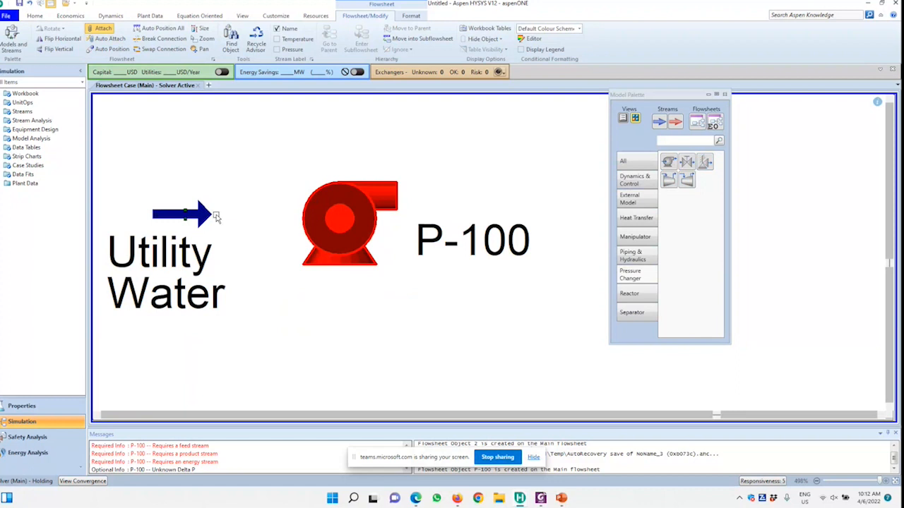
pyautogui.moveTo(216, 218); pyautogui.dragTo(294, 227)
pyautogui.moveTo(306, 224); pyautogui.dragTo(307, 225)
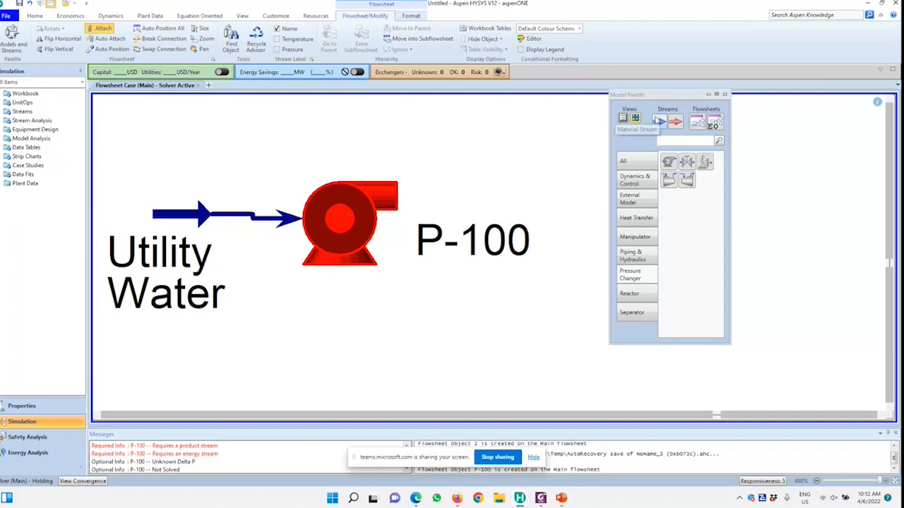
# Add a material stream beside the pump, attach it to the pump's outlet, and position it above the pump label
pyautogui.click(658, 122)
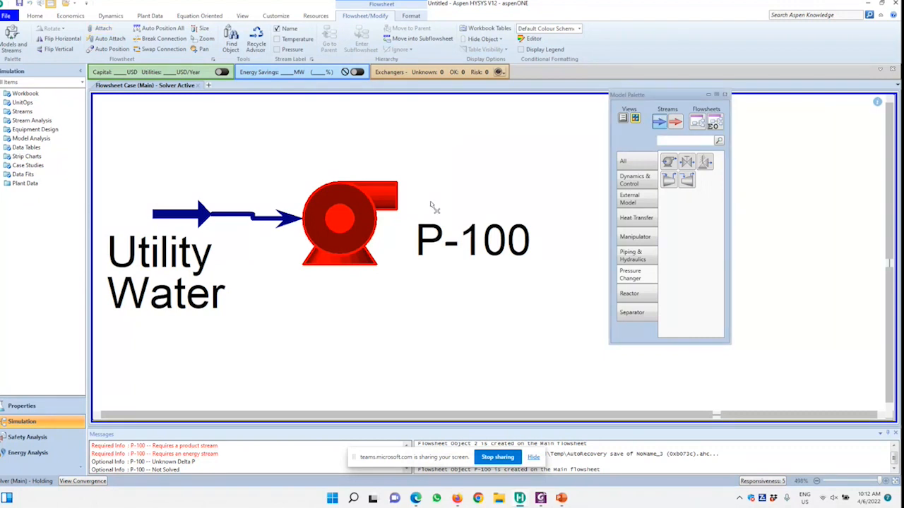
pyautogui.click(437, 210)
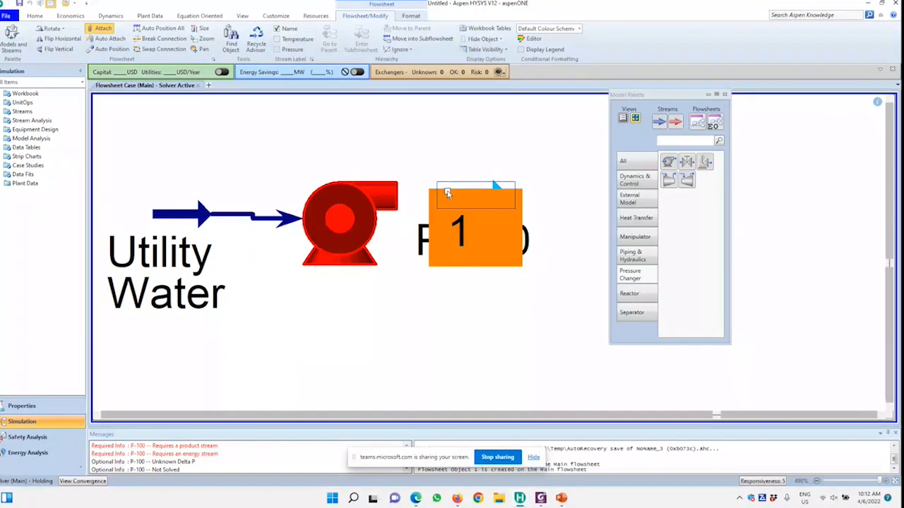
pyautogui.moveTo(447, 194); pyautogui.dragTo(457, 220)
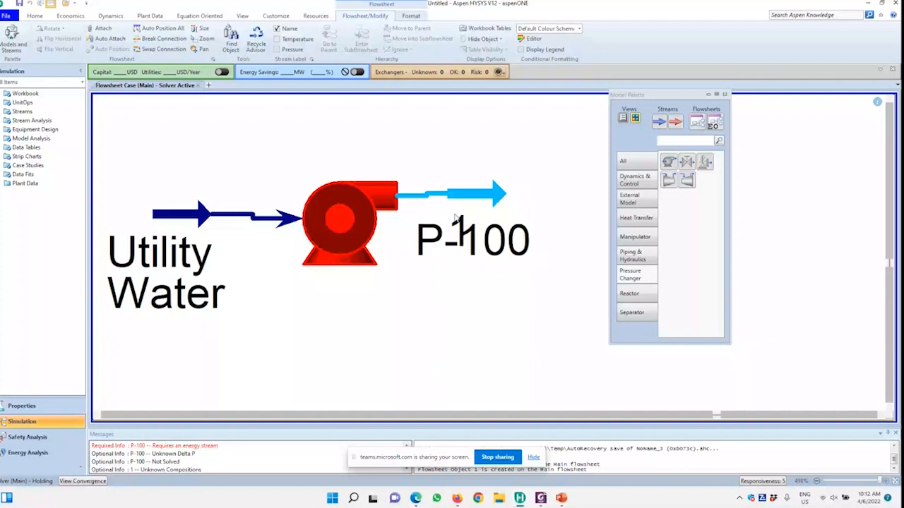
pyautogui.moveTo(455, 219); pyautogui.dragTo(525, 188)
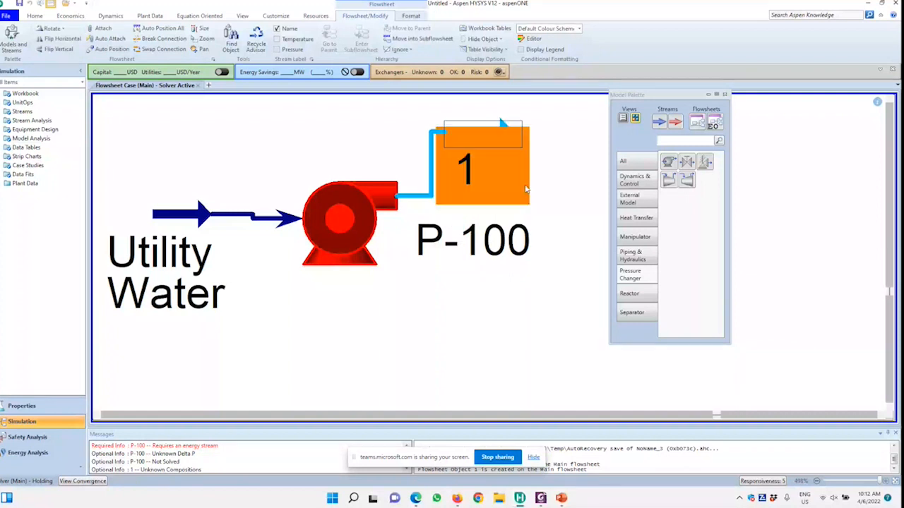
# Rename the pump's outlet stream as Pumped Water
pyautogui.doubleClick(526, 189)
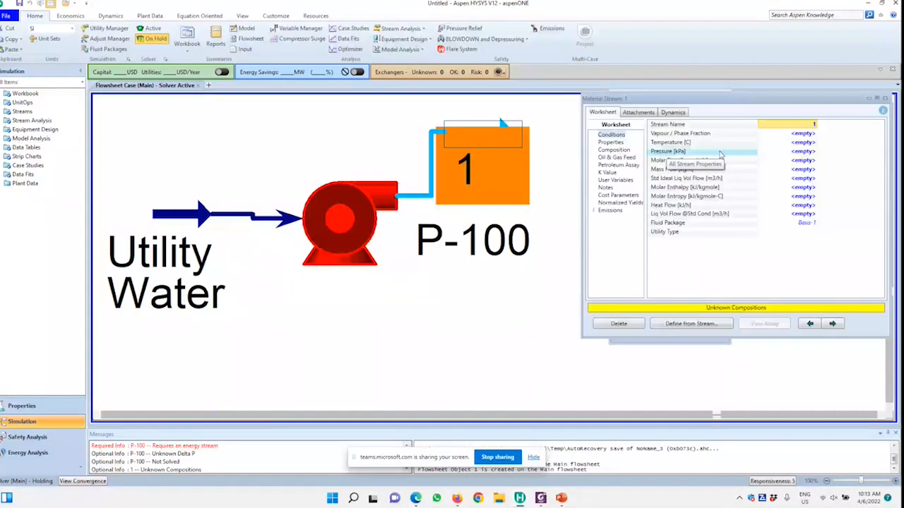
pyautogui.write('Pumpe')
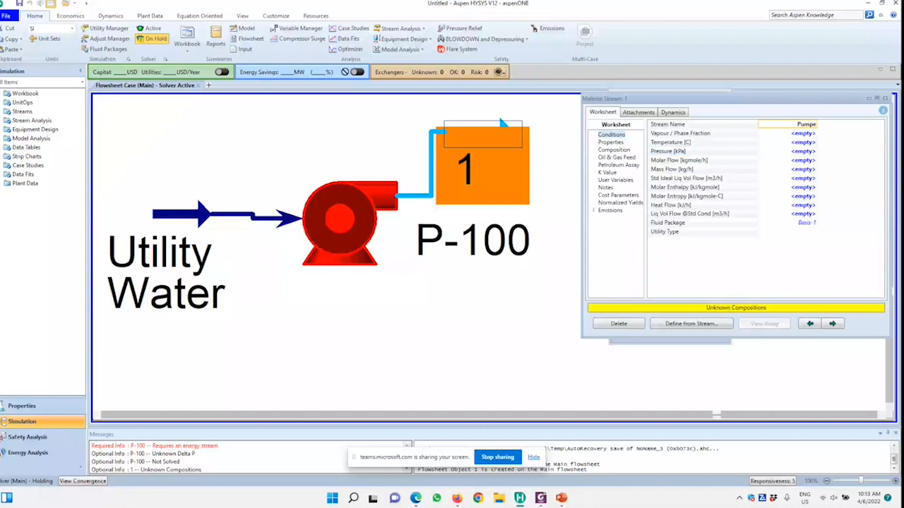
pyautogui.write('d Water')
pyautogui.press('Return')
# Set the solver to Active and close the Pumped Water stream's property window
pyautogui.click(153, 28)
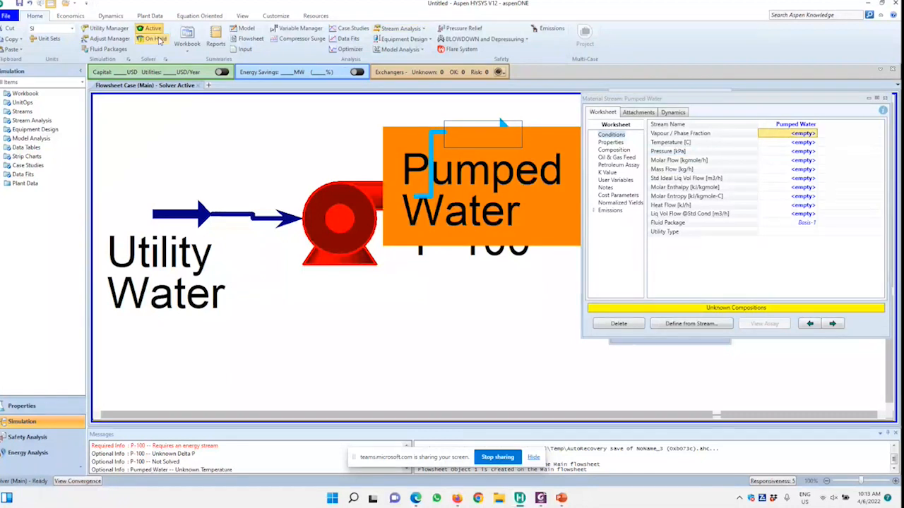
pyautogui.click(885, 99)
pyautogui.moveTo(587, 189); pyautogui.dragTo(534, 162)
pyautogui.scroll(-1, 470, 253)
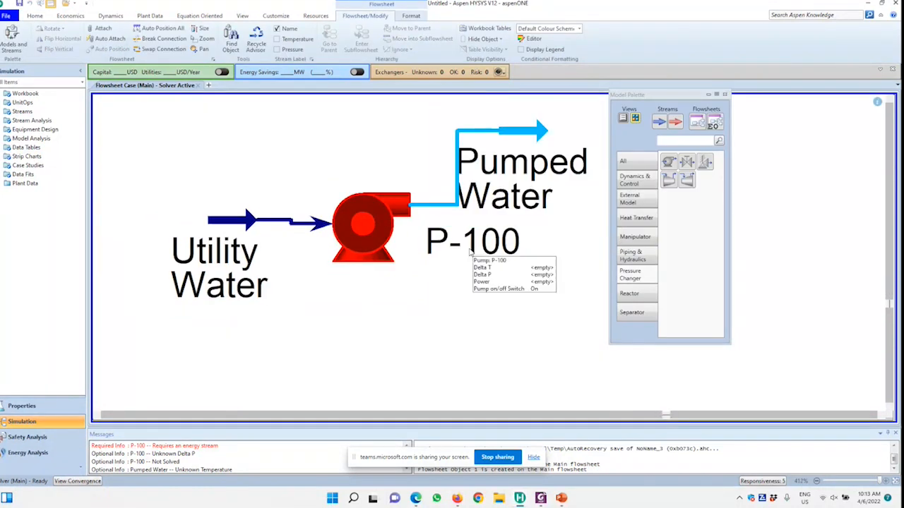
# Open the pump's properties, check its inlet, outlet and energy connections, and close the window
pyautogui.click(384, 256)
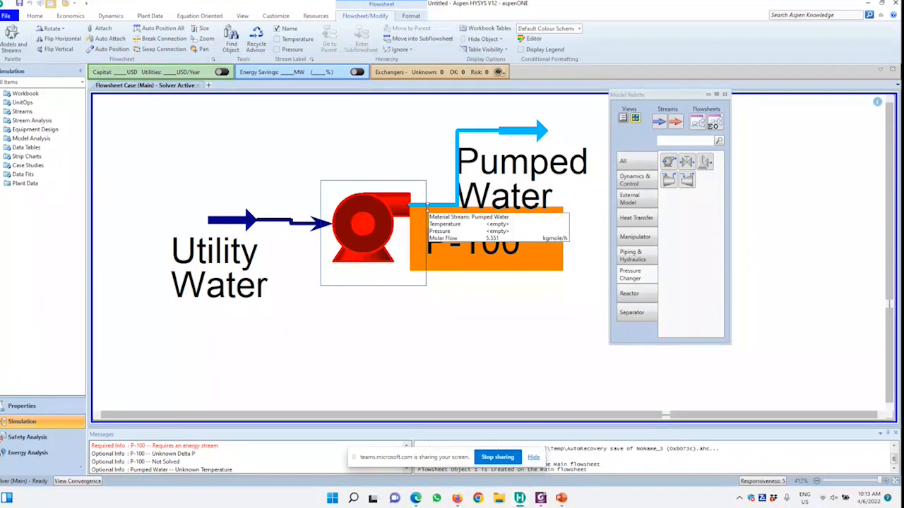
pyautogui.doubleClick(364, 240)
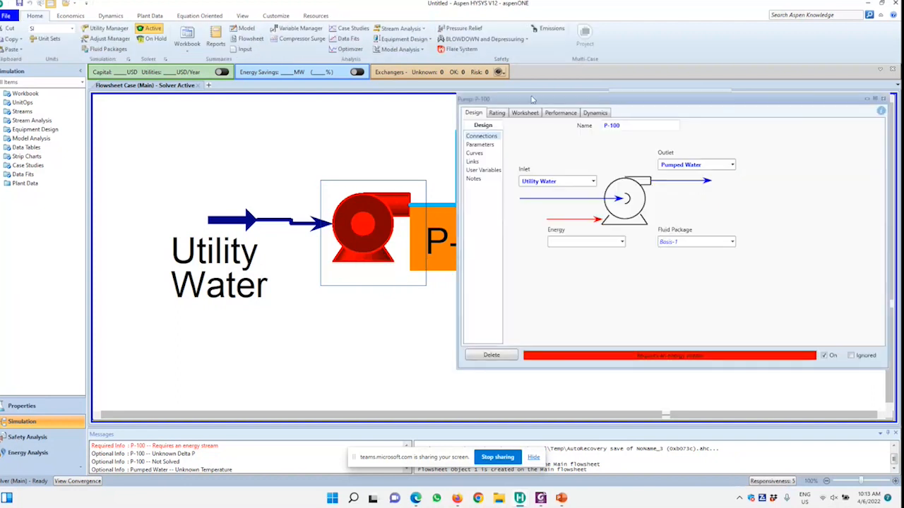
pyautogui.moveTo(532, 98); pyautogui.dragTo(376, 141)
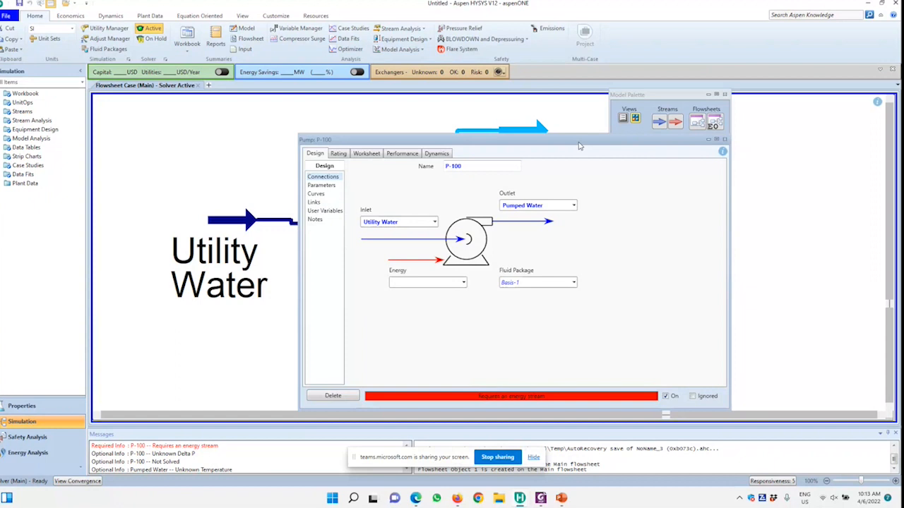
pyautogui.moveTo(579, 146); pyautogui.dragTo(567, 127)
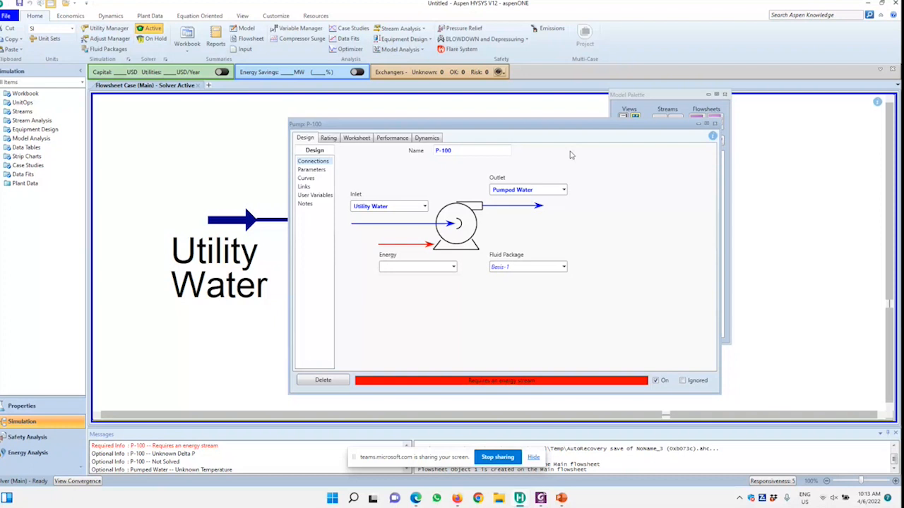
pyautogui.click(485, 172)
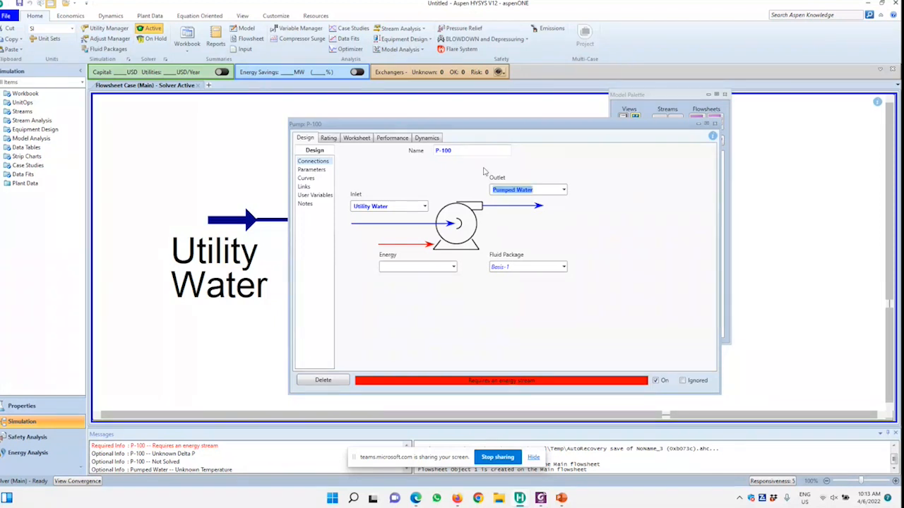
pyautogui.click(461, 270)
pyautogui.click(714, 124)
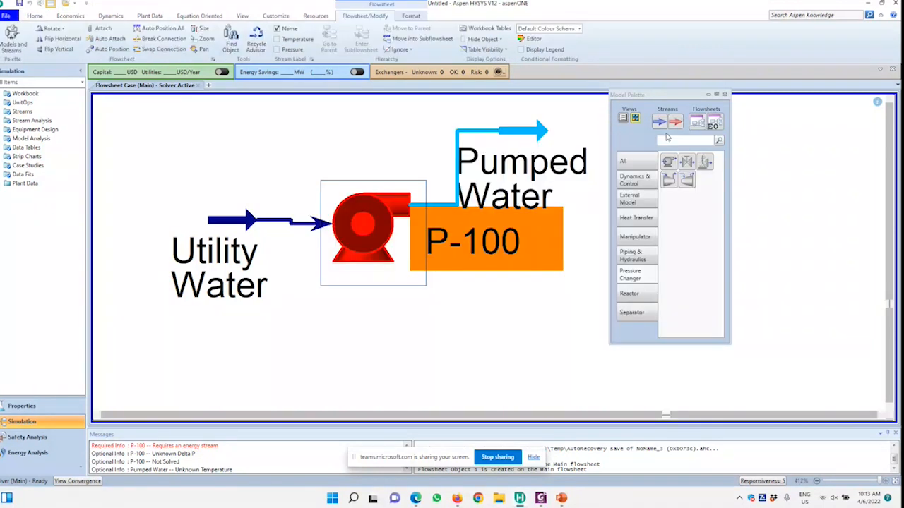
# Add an energy stream below the pump, rename it Pump Work Done, and close its property window
pyautogui.click(674, 122)
pyautogui.click(267, 382)
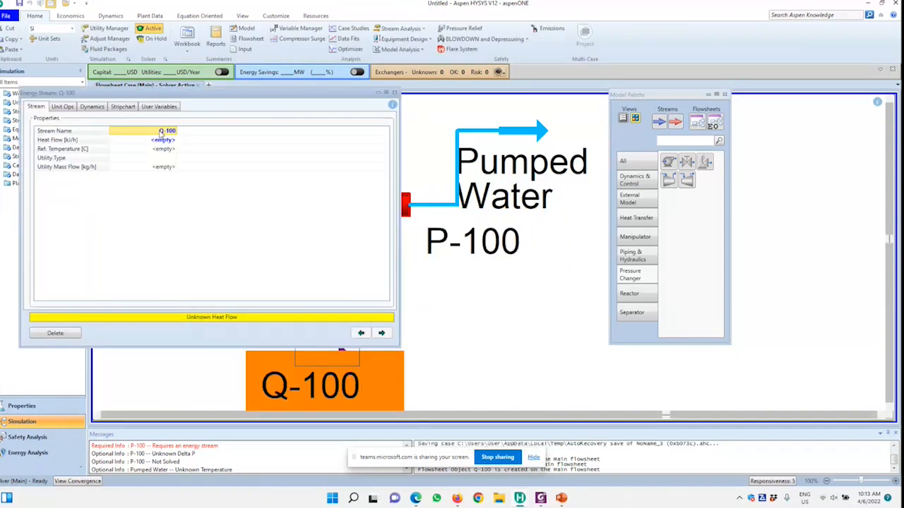
pyautogui.write('Pum')
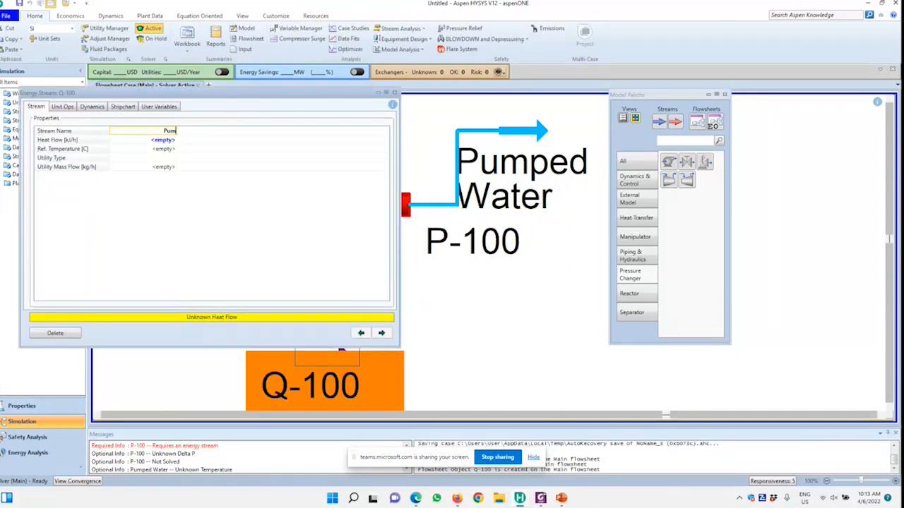
pyautogui.write('p Work Done')
pyautogui.press('Return')
pyautogui.click(387, 92)
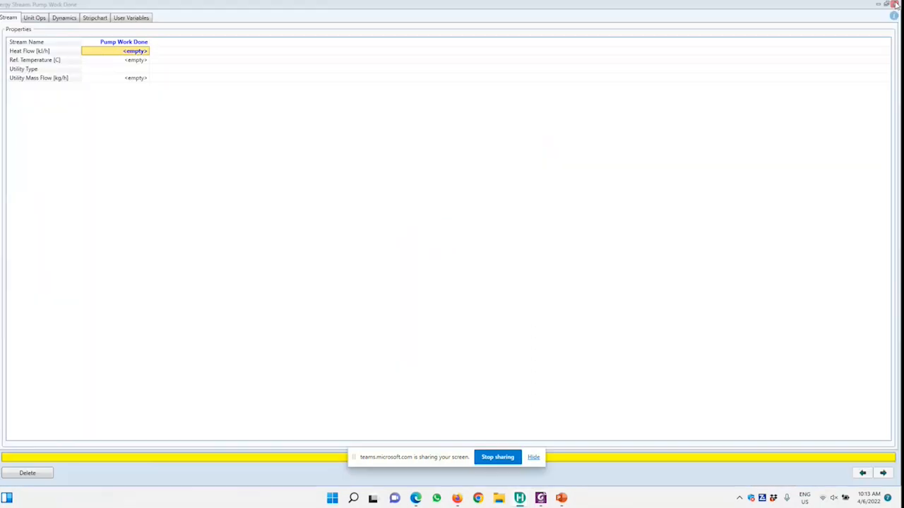
pyautogui.click(895, 4)
# Assign Pump Work Done as the pump's energy stream and move the stream slightly closer beneath the pump
pyautogui.doubleClick(392, 260)
pyautogui.moveTo(403, 129); pyautogui.dragTo(572, 126)
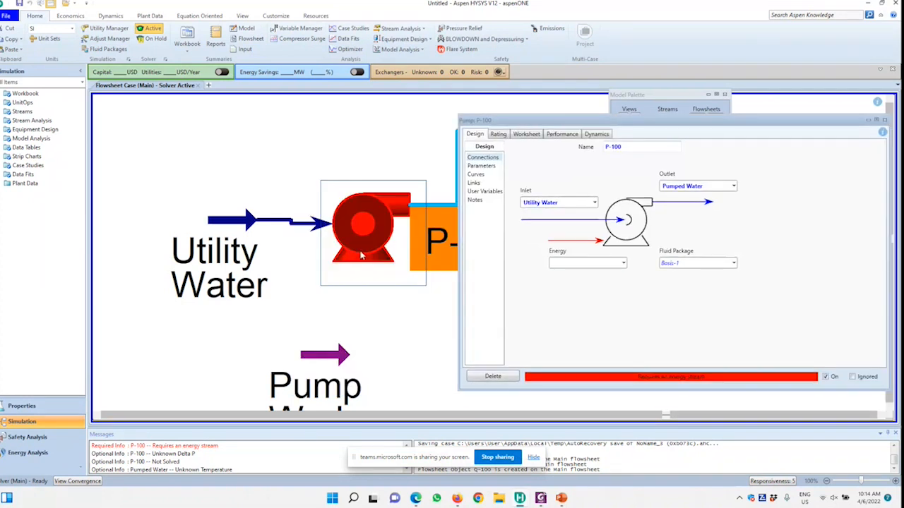
pyautogui.click(623, 264)
pyautogui.click(608, 277)
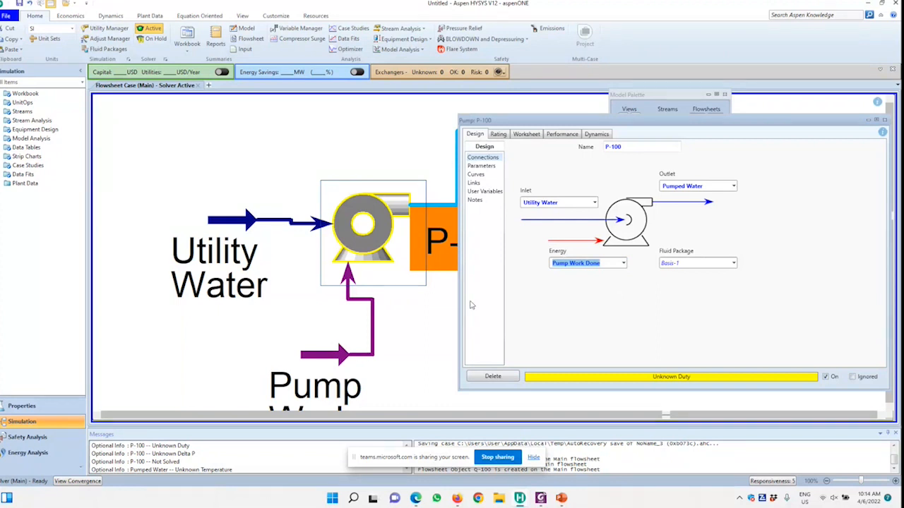
pyautogui.moveTo(612, 120); pyautogui.dragTo(455, 136)
pyautogui.click(726, 136)
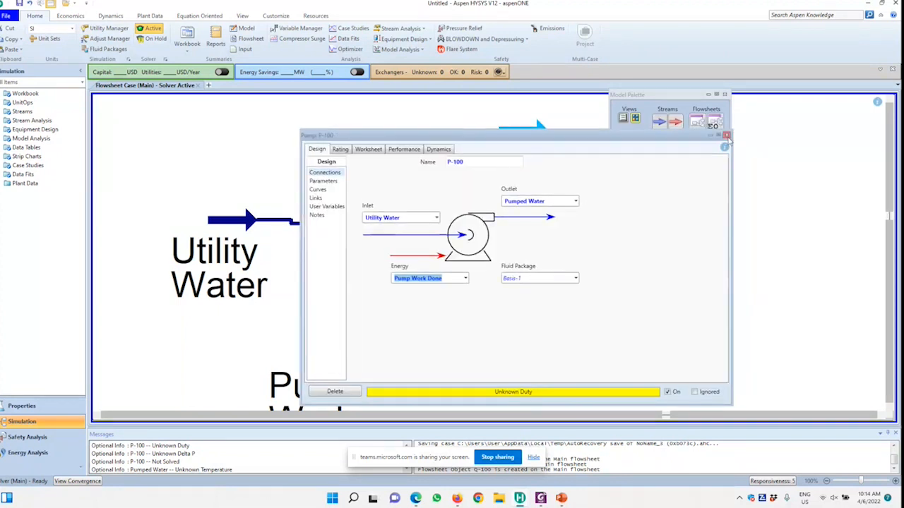
pyautogui.click(334, 366)
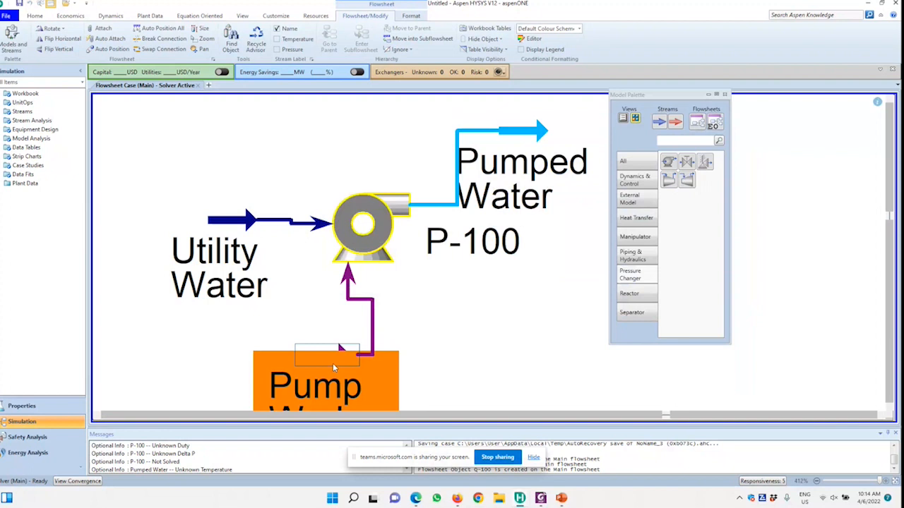
pyautogui.moveTo(333, 362); pyautogui.dragTo(332, 344)
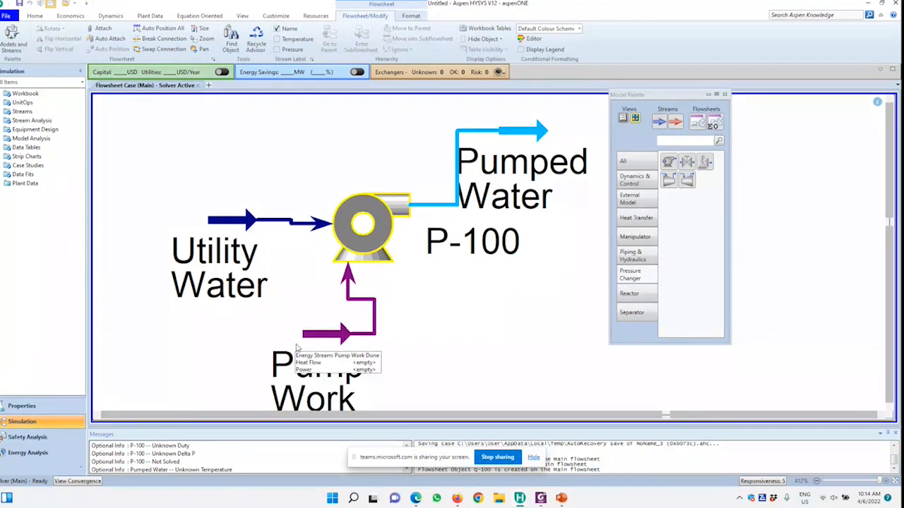
# Open the pump's design parameters and examine the Delta P, Pressure Ratio and Duty inputs
pyautogui.click(357, 239)
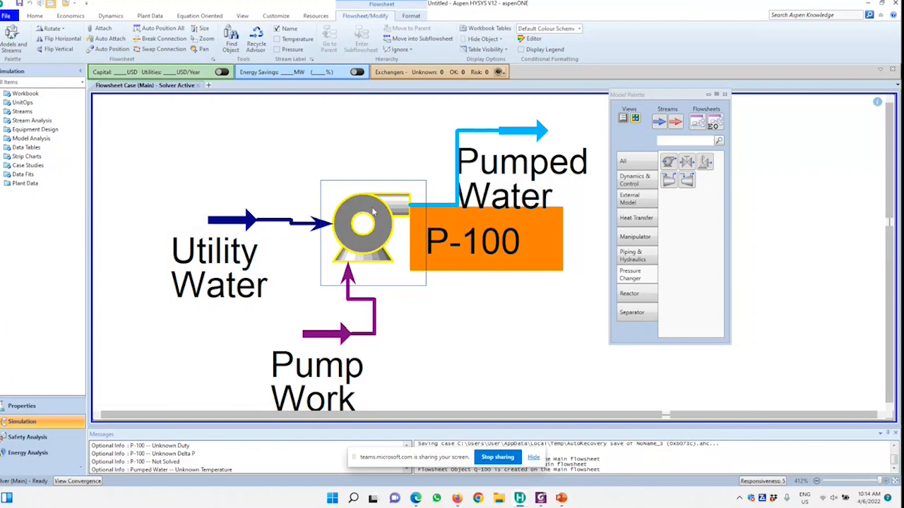
pyautogui.moveTo(411, 231)
pyautogui.doubleClick(381, 220)
pyautogui.moveTo(401, 134); pyautogui.dragTo(476, 90)
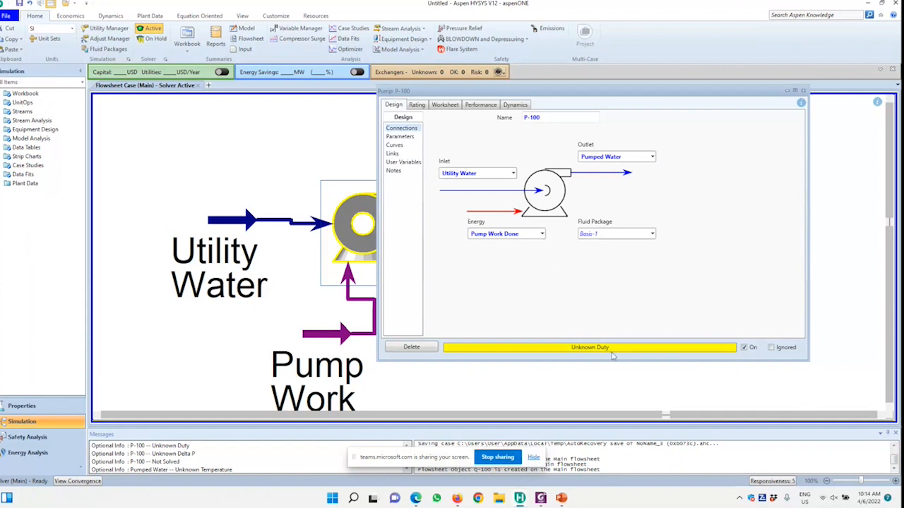
pyautogui.click(398, 137)
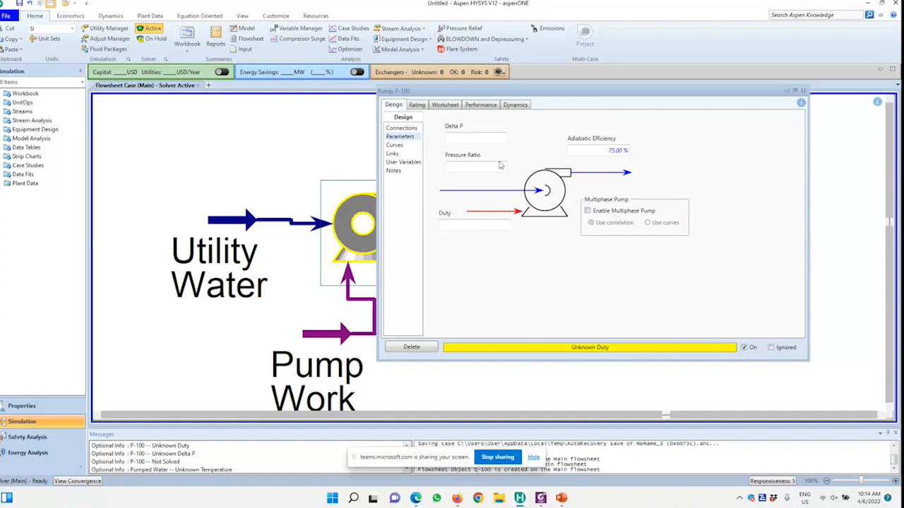
pyautogui.click(494, 139)
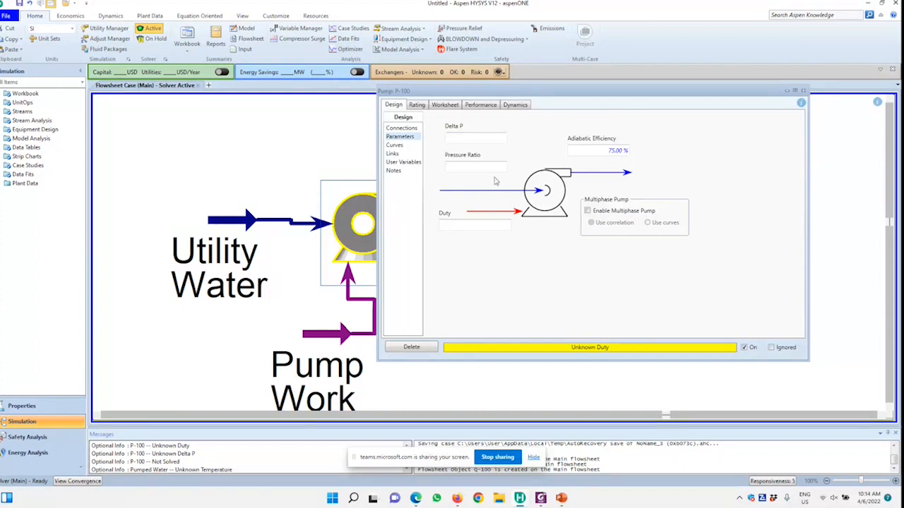
pyautogui.click(490, 136)
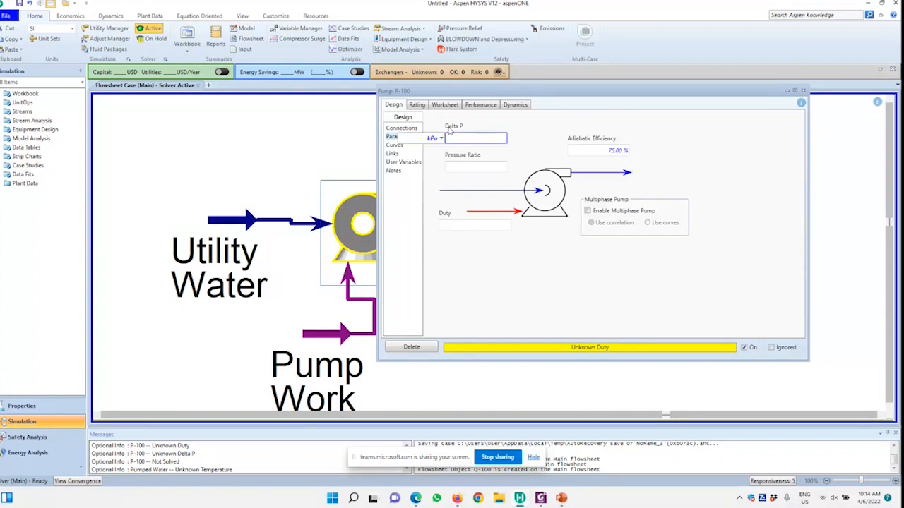
pyautogui.click(527, 86)
pyautogui.moveTo(511, 92); pyautogui.dragTo(559, 75)
pyautogui.click(544, 149)
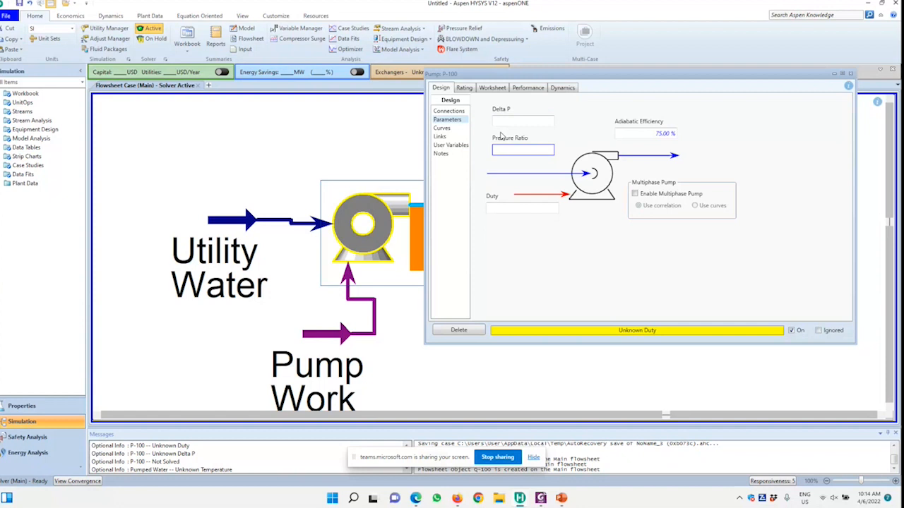
pyautogui.click(549, 206)
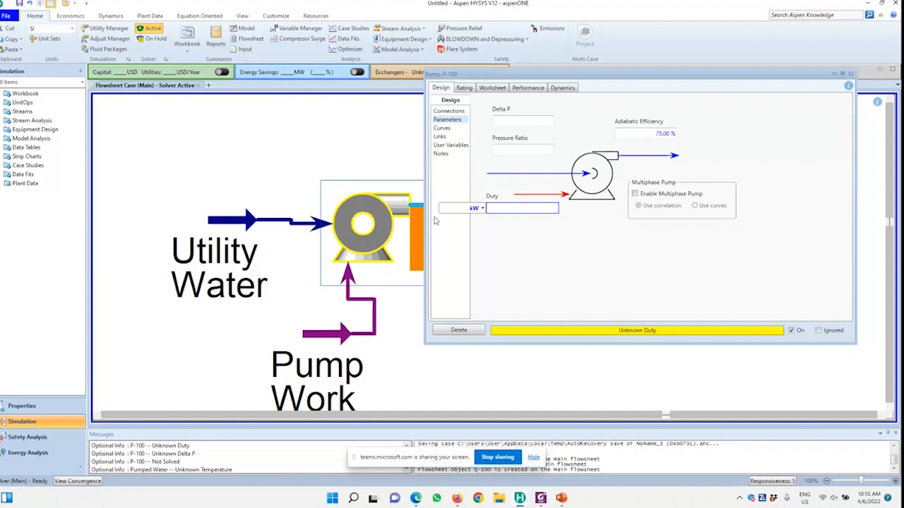
# Set the pump's Delta P to 20 bar
pyautogui.click(501, 121)
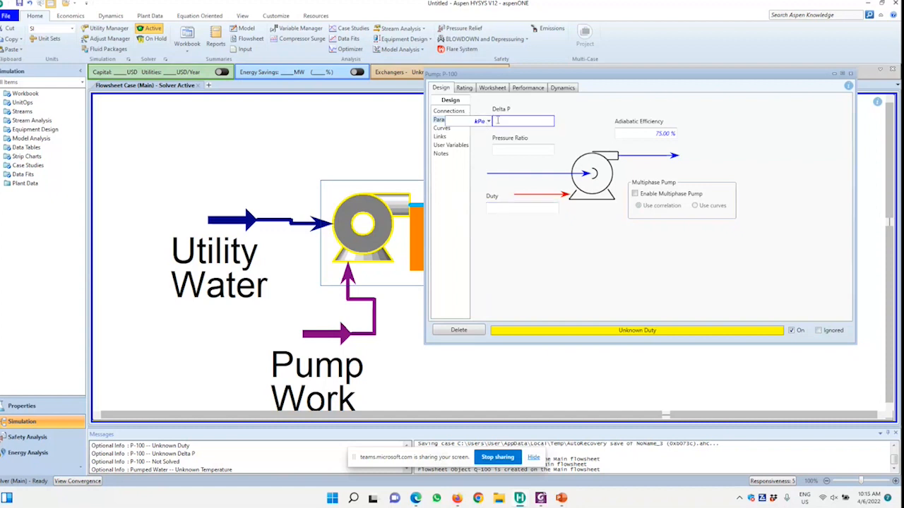
pyautogui.click(488, 121)
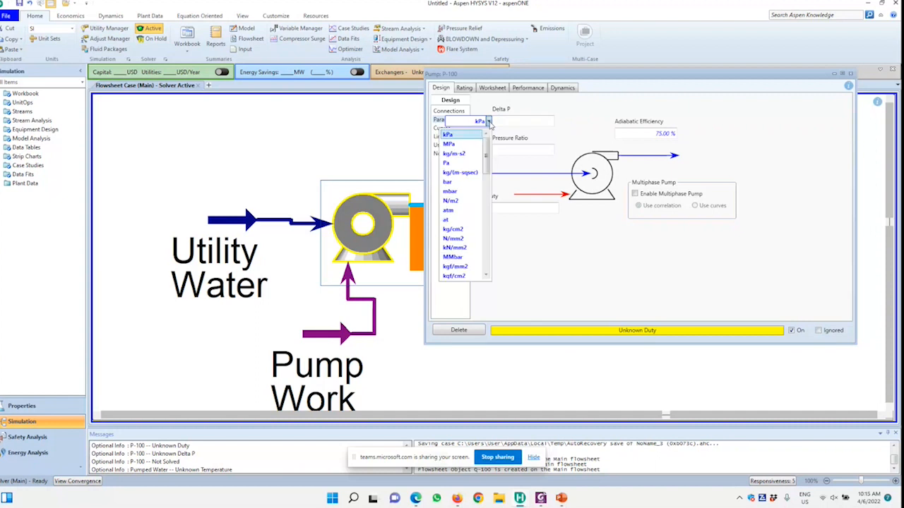
pyautogui.moveTo(488, 155)
pyautogui.mouseDown()
pyautogui.moveTo(497, 252)
pyautogui.moveTo(485, 166)
pyautogui.mouseUp()
pyautogui.click(521, 120)
pyautogui.write('20')
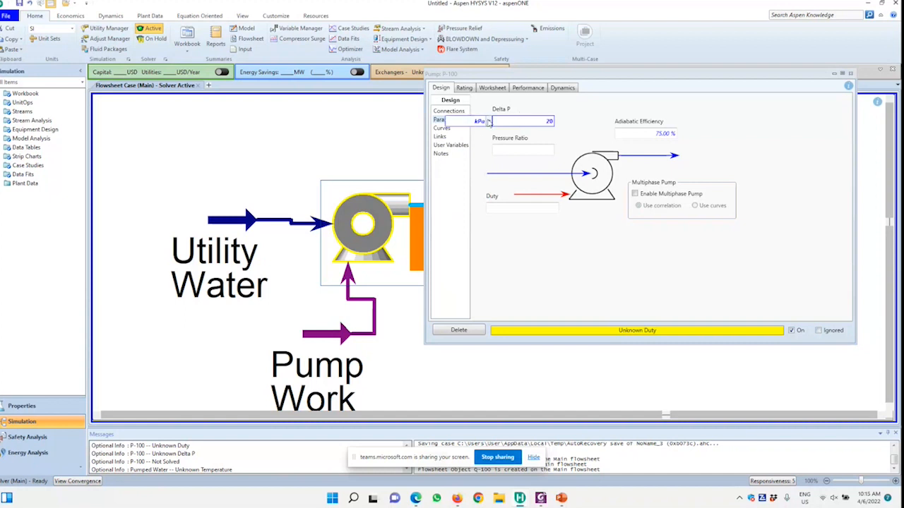
pyautogui.click(487, 122)
pyautogui.click(456, 185)
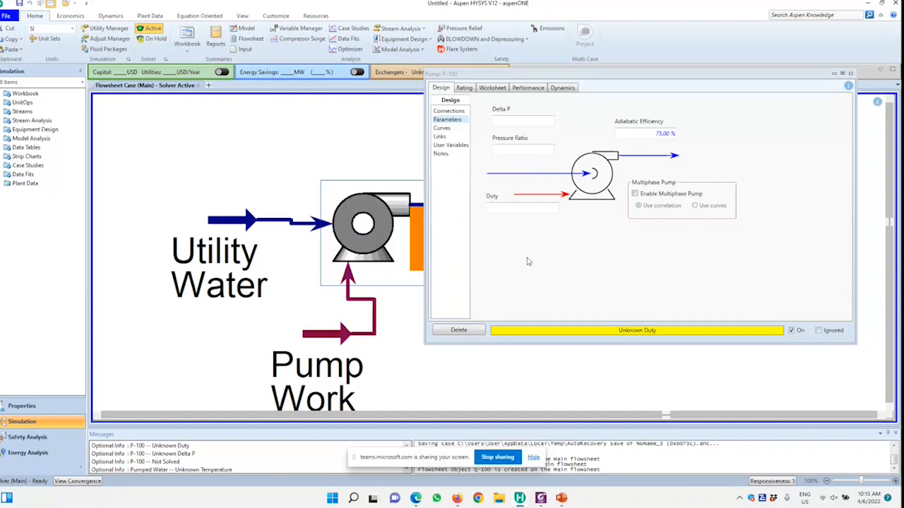
# Compare the Utility Water and Pumped Water conditions on the pump's worksheet, especially pressure and mass flow
pyautogui.moveTo(462, 74); pyautogui.dragTo(529, 96)
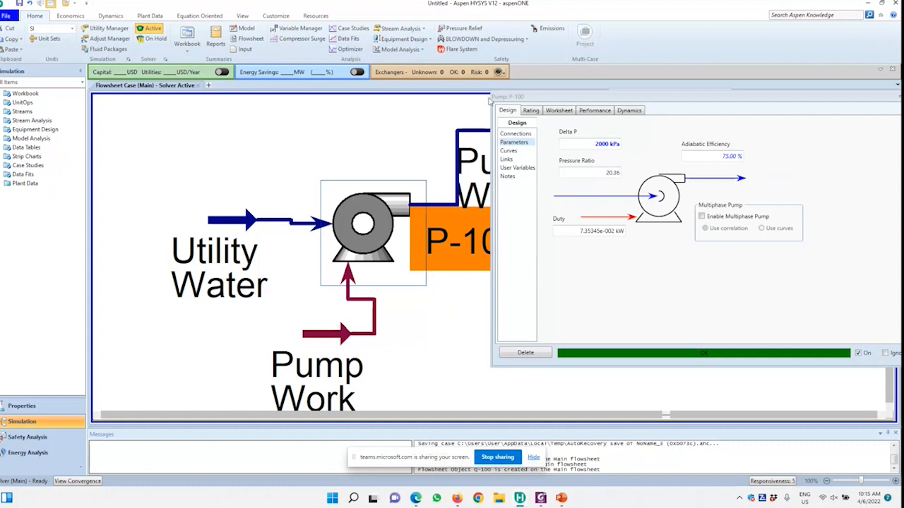
pyautogui.click(560, 111)
pyautogui.moveTo(564, 96); pyautogui.dragTo(419, 230)
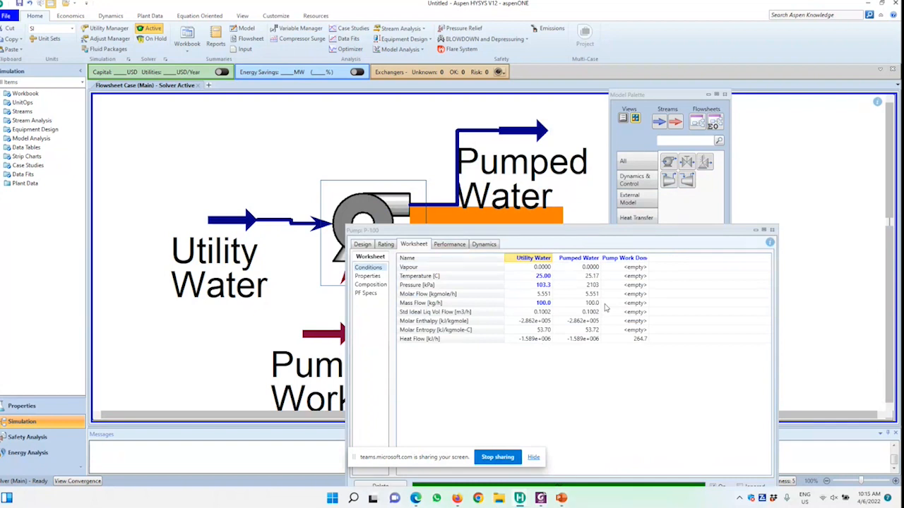
pyautogui.moveTo(547, 234); pyautogui.dragTo(659, 201)
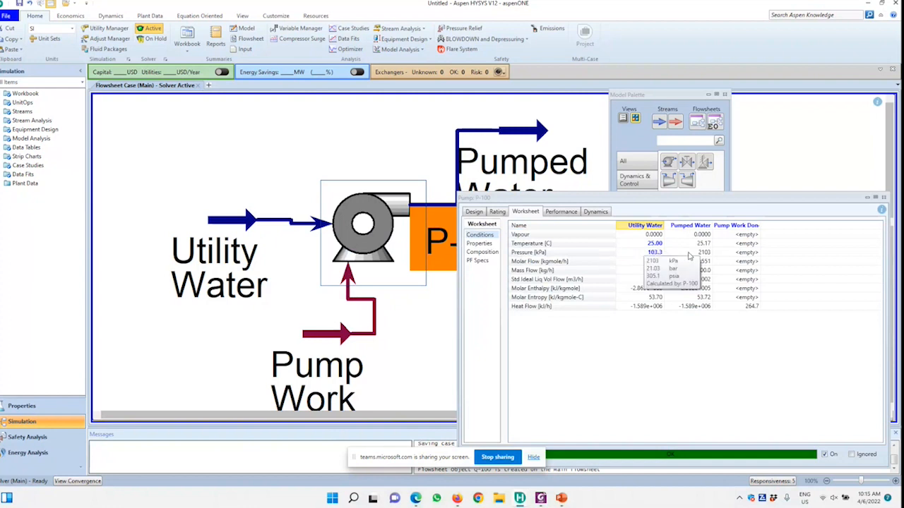
pyautogui.click(689, 254)
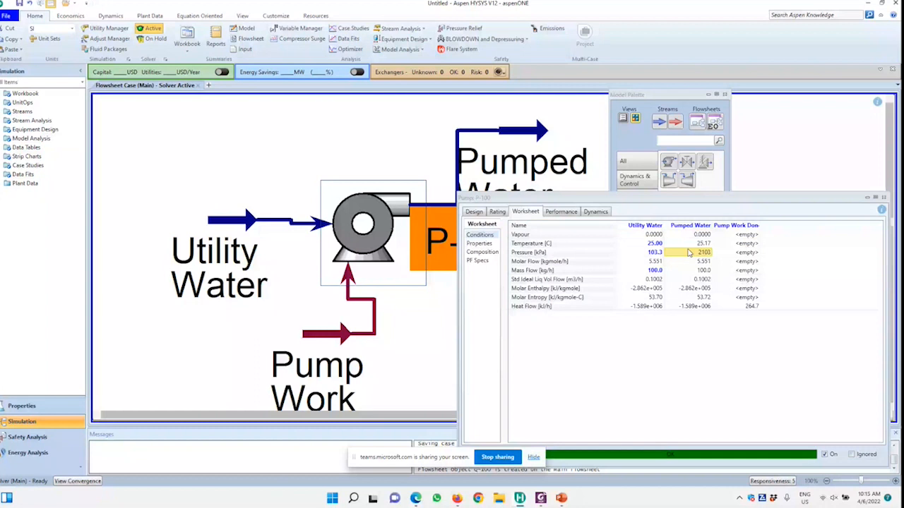
pyautogui.press('Up')
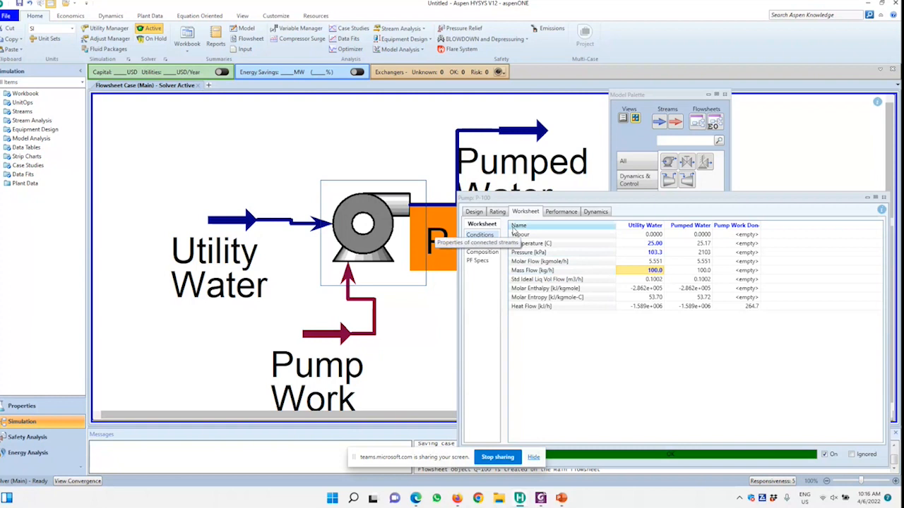
# Examine the pump's connected stream properties, design parameters and rating pages, including the electric motor settings
pyautogui.click(497, 212)
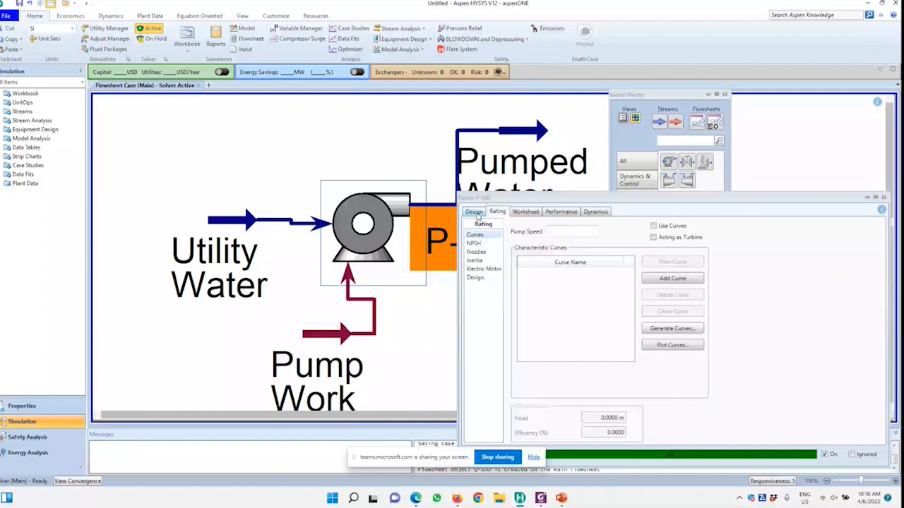
pyautogui.click(525, 211)
pyautogui.click(479, 243)
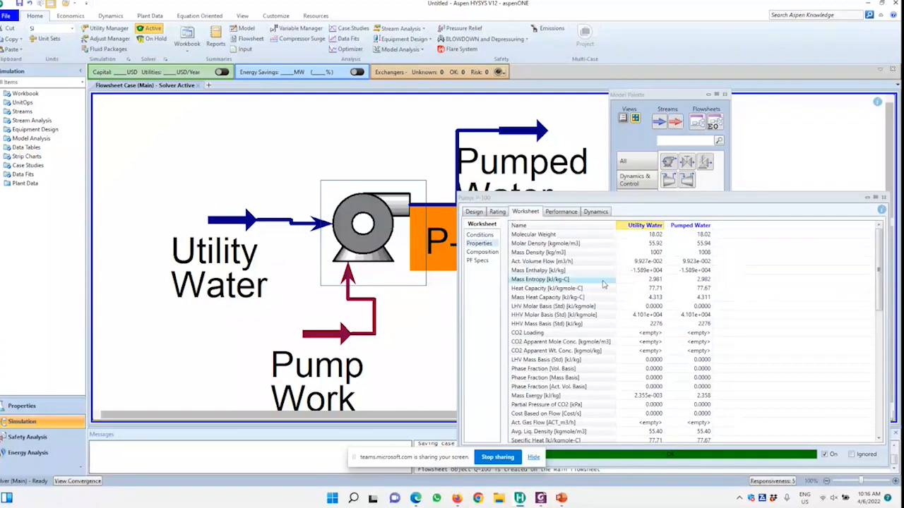
pyautogui.click(473, 212)
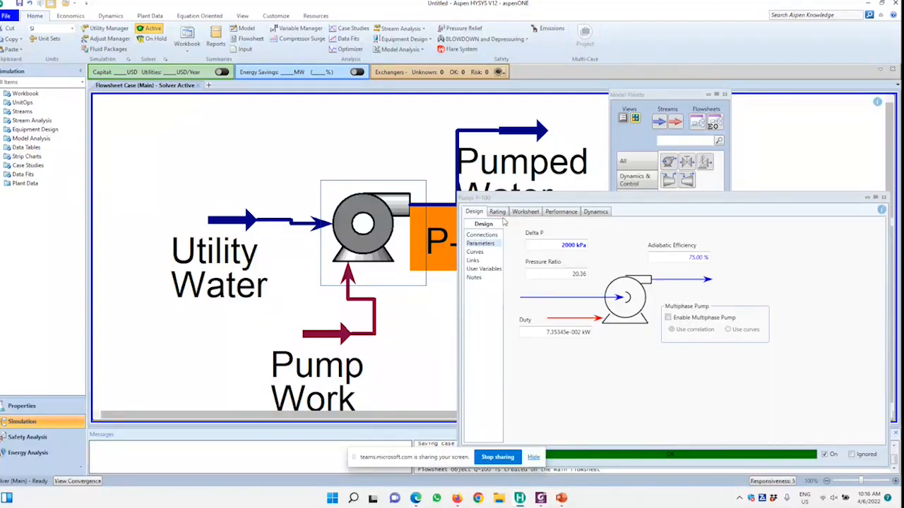
pyautogui.click(498, 212)
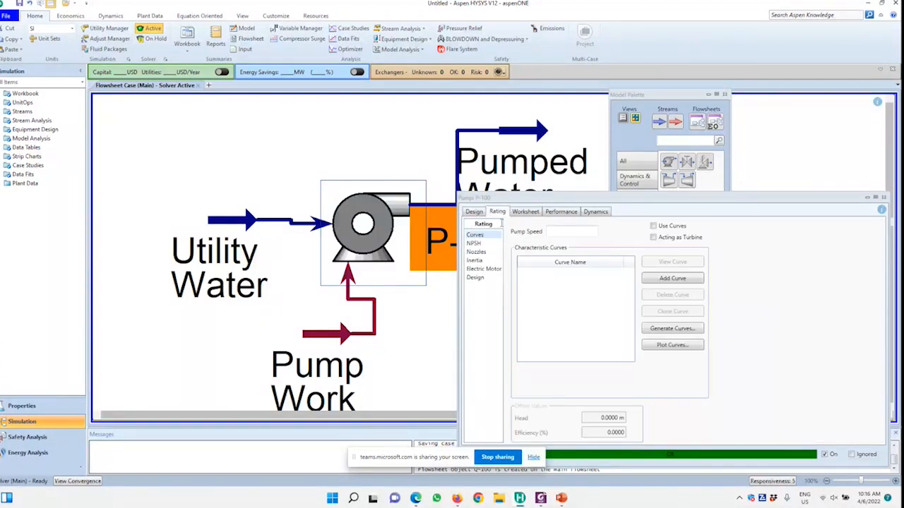
pyautogui.click(492, 277)
pyautogui.click(488, 269)
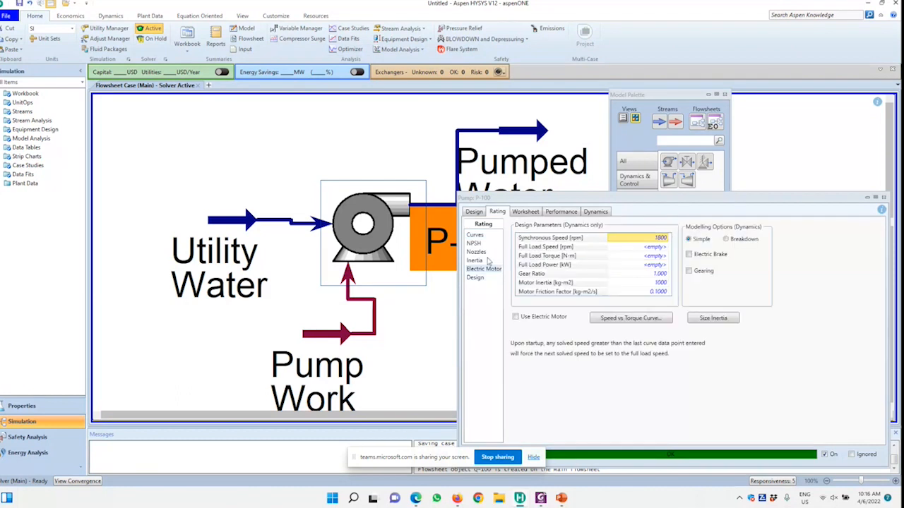
# Examine the pump's inertia, nozzle and NPSH rating pages and its performance results, especially the total power
pyautogui.click(487, 260)
pyautogui.click(490, 252)
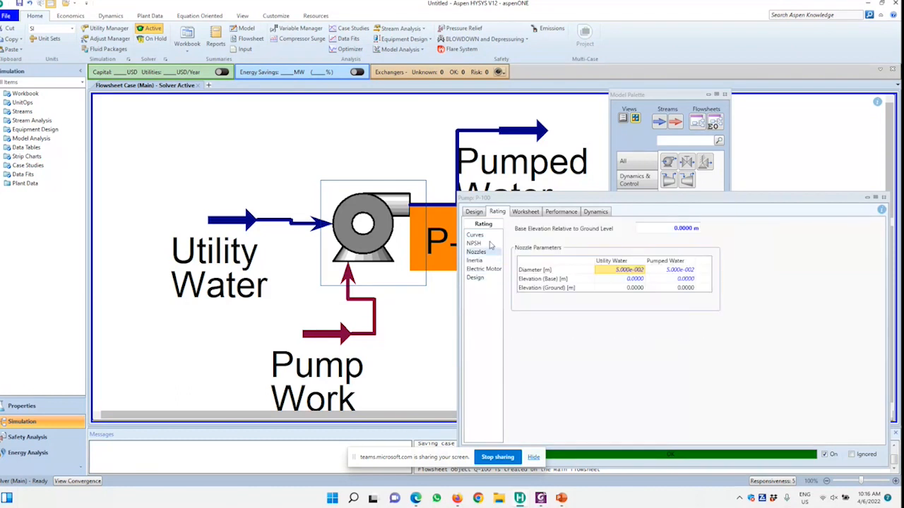
pyautogui.click(489, 244)
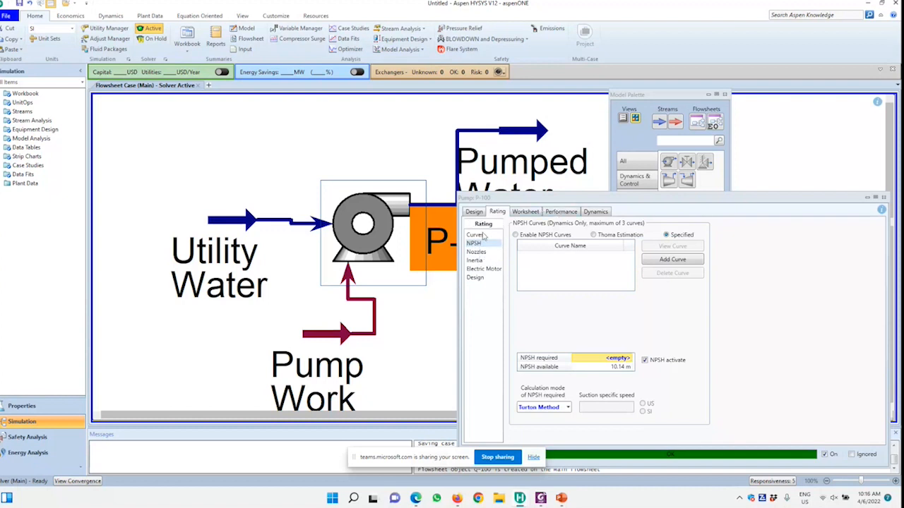
pyautogui.click(560, 212)
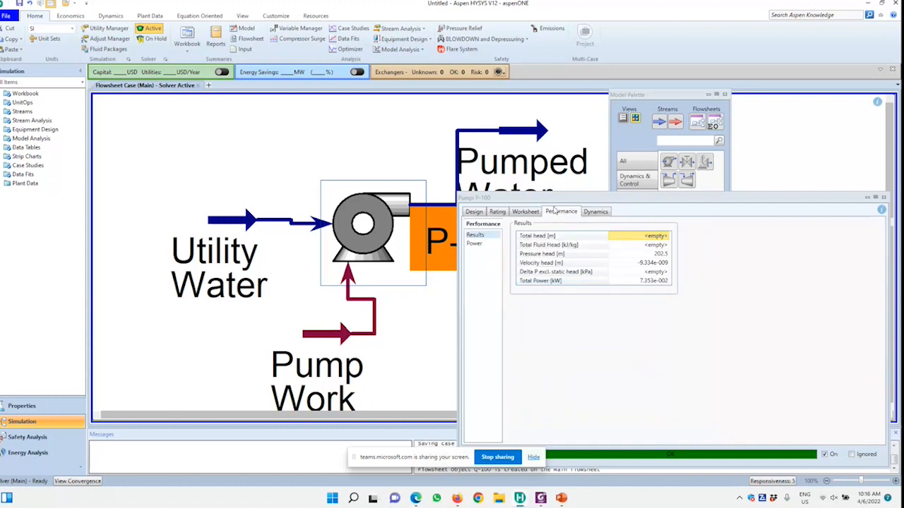
pyautogui.moveTo(545, 200); pyautogui.dragTo(533, 122)
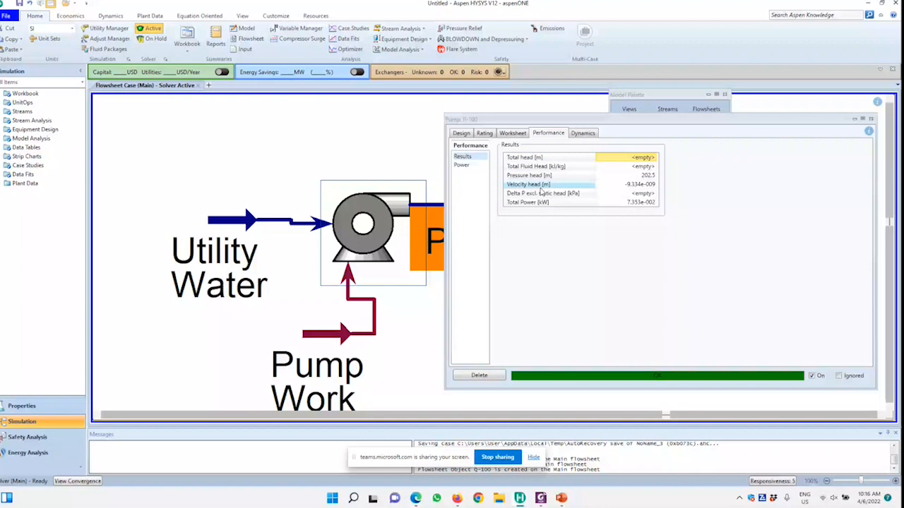
pyautogui.click(633, 203)
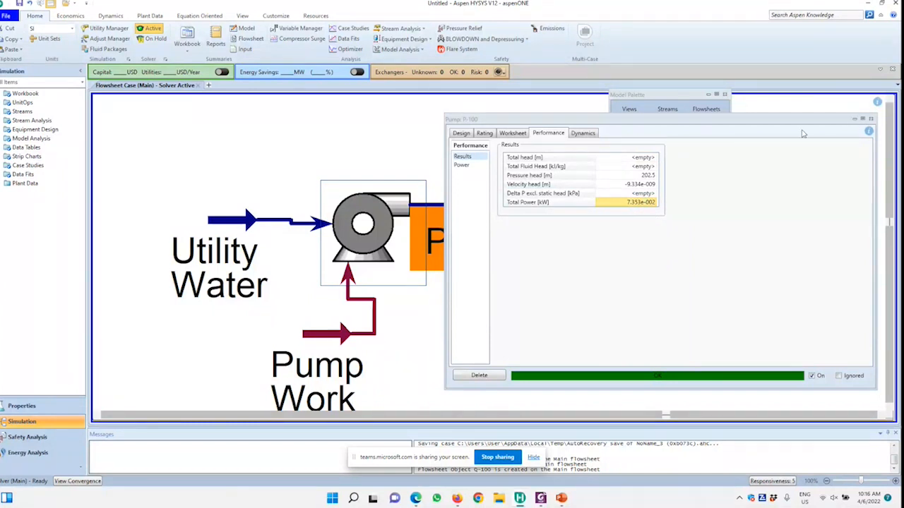
# Set the Utility Water mass flow to 10000 kg/h on the pump's worksheet and check the pump's total power in the performance results
pyautogui.click(514, 132)
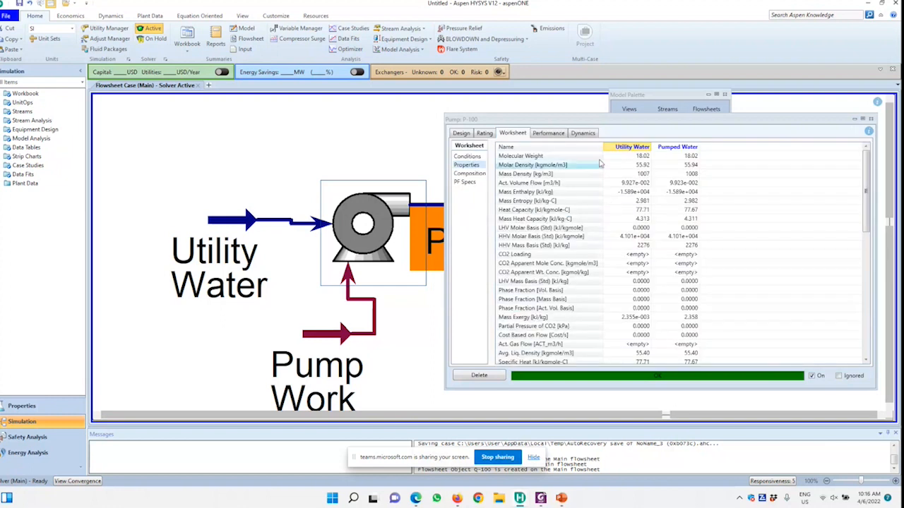
pyautogui.click(462, 156)
pyautogui.click(633, 194)
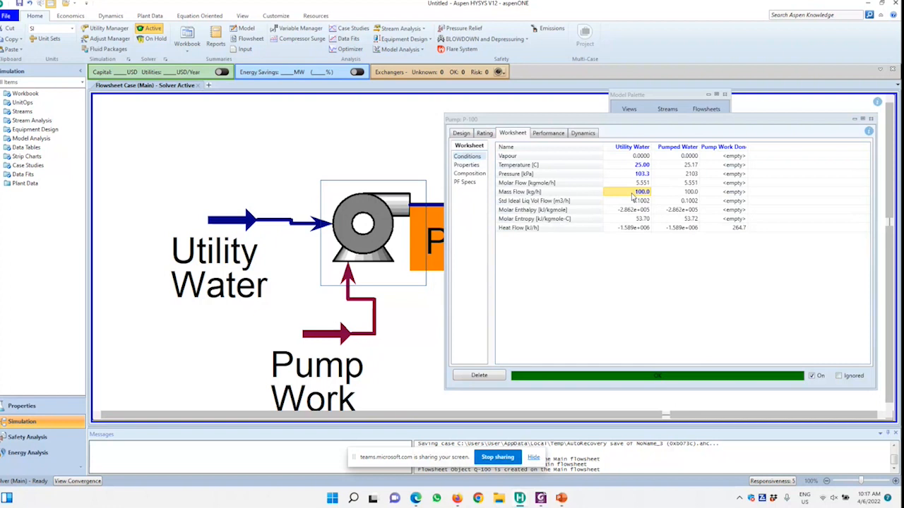
pyautogui.write('10000')
pyautogui.press('Return')
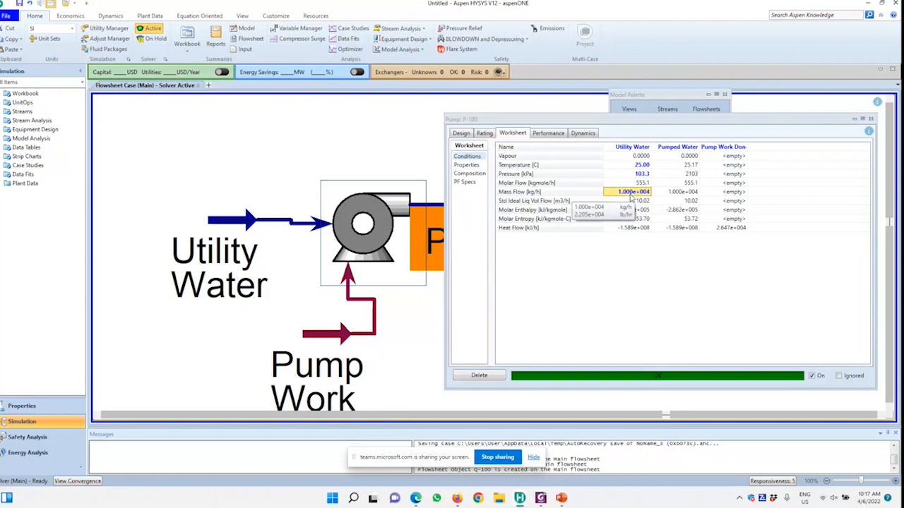
pyautogui.click(541, 134)
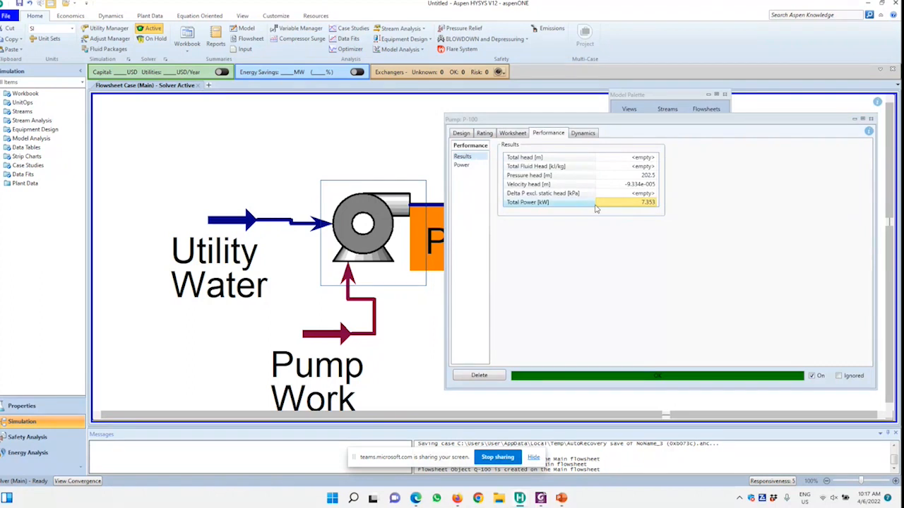
pyautogui.moveTo(506, 120); pyautogui.dragTo(682, 136)
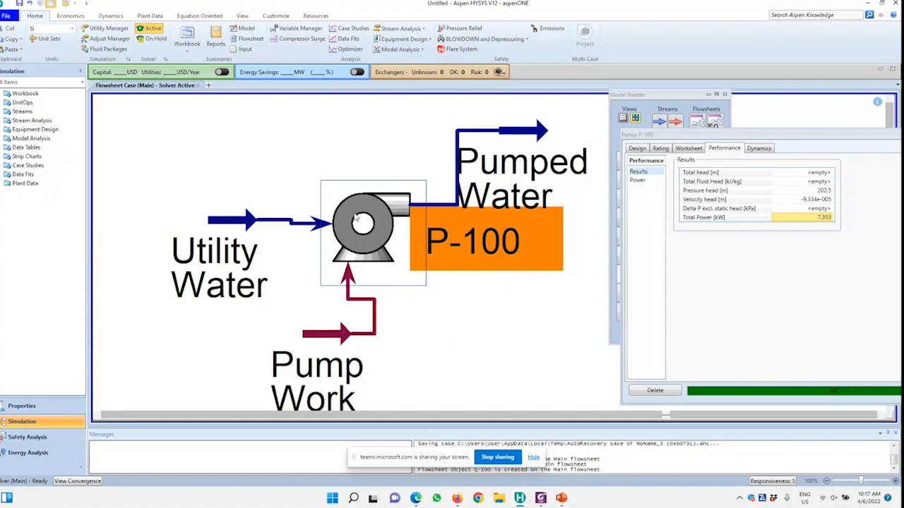